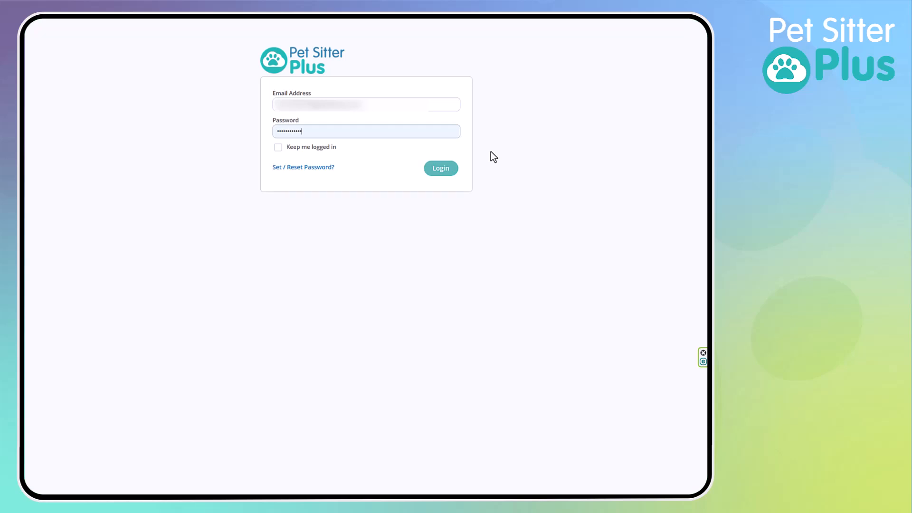
Step: Enable staying logged in and log in to the account with the credentials already filled in
click(282, 147)
click(440, 170)
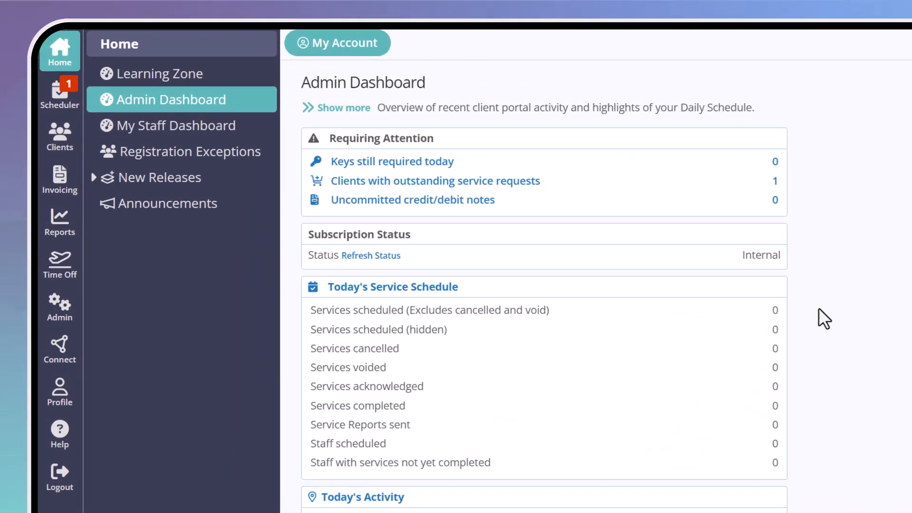
Step: Open the third client in the client search list and go to that client's repeat service management
click(56, 145)
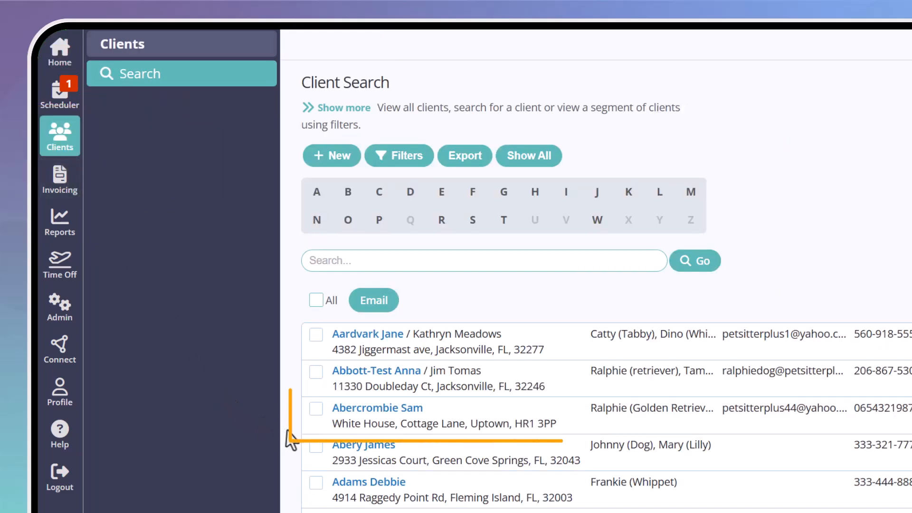
click(357, 410)
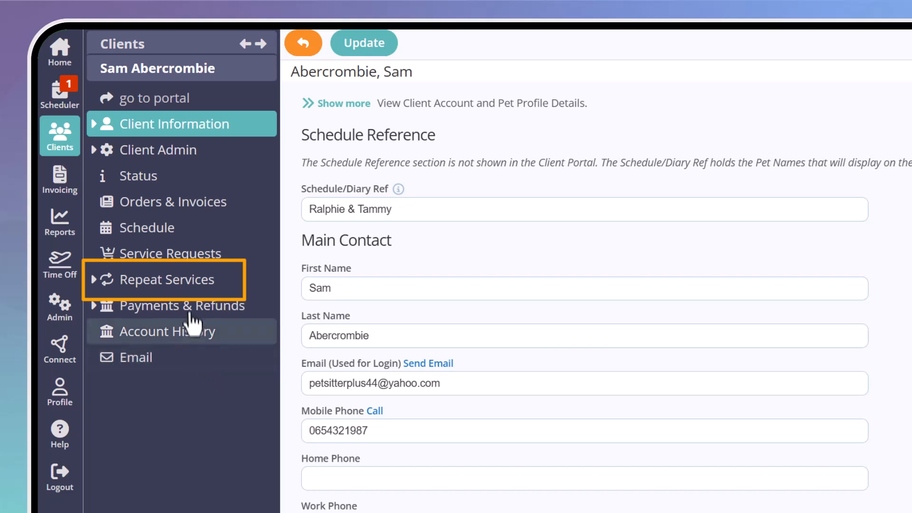
click(193, 285)
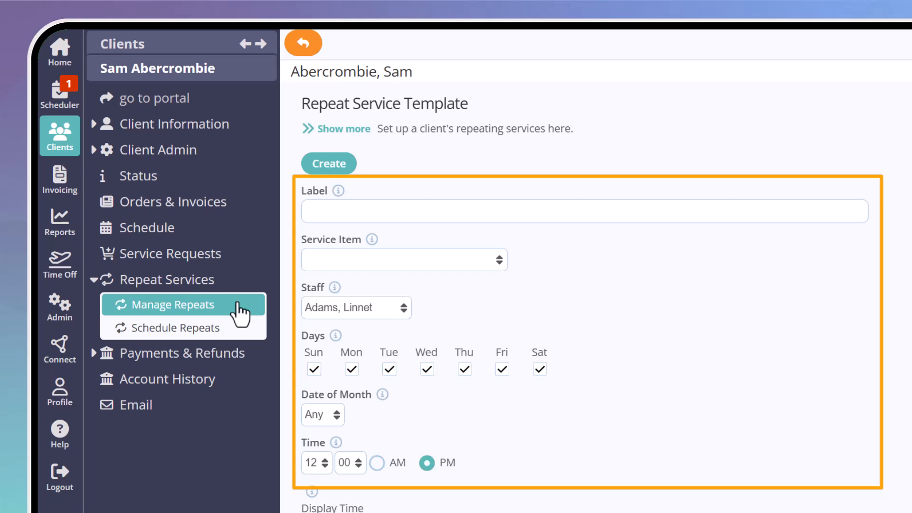
Step: Label the repeat service template Saturday and choose Potty Break, 15 mins as its service item
click(326, 211)
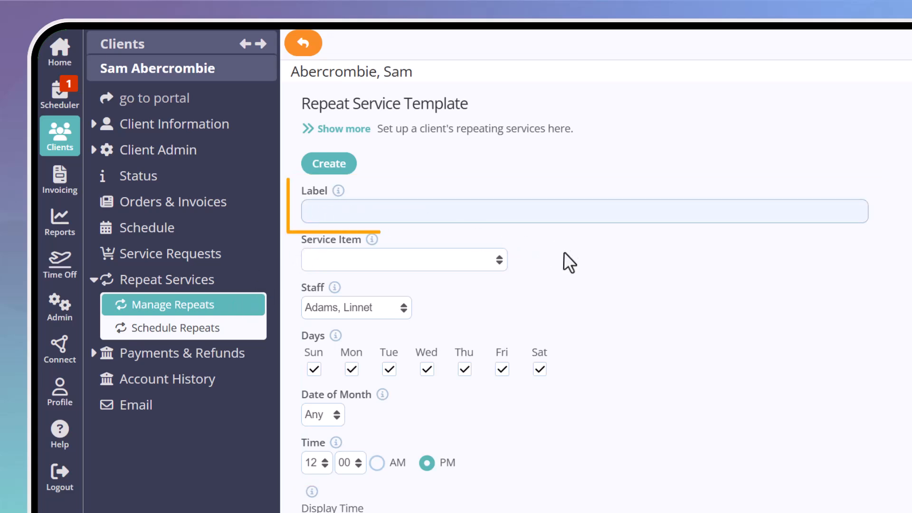
text(Saturday)
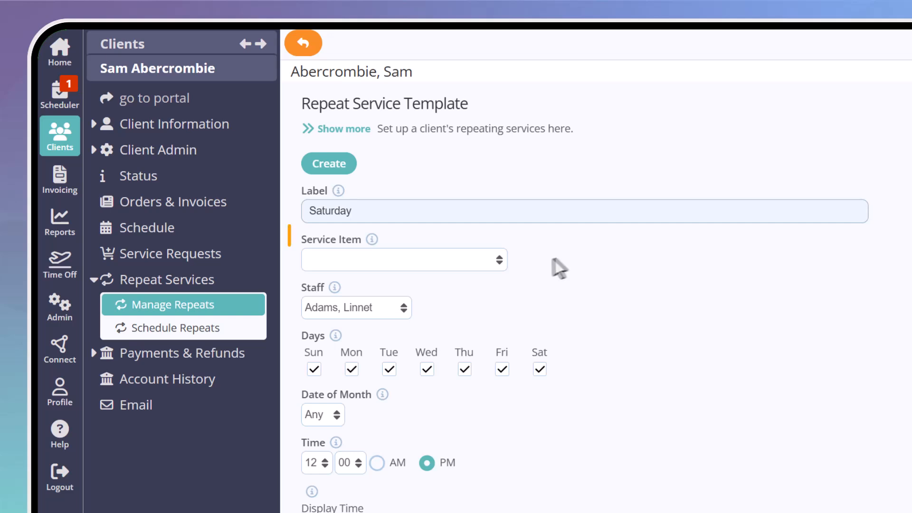
click(448, 264)
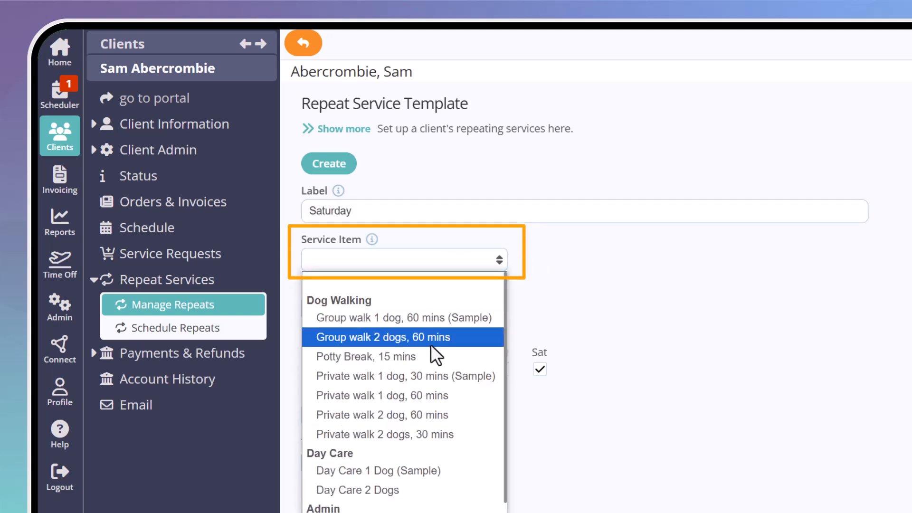
click(433, 360)
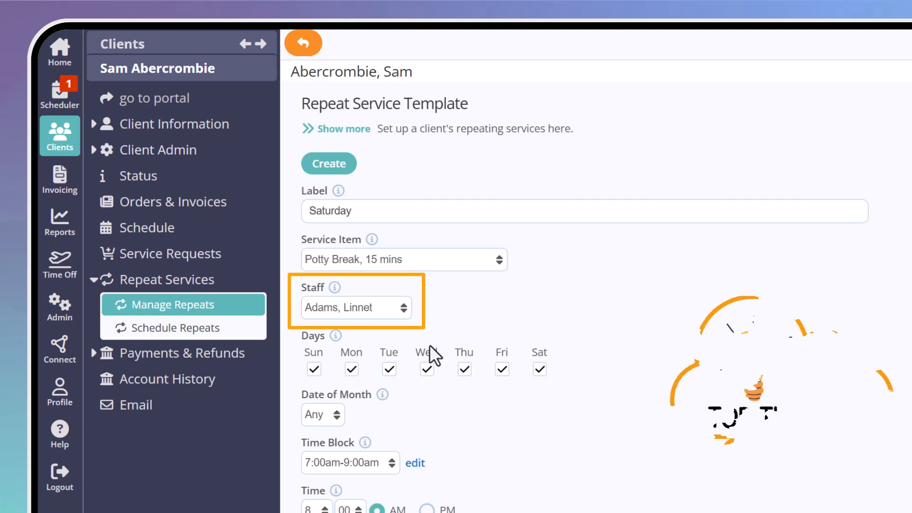
Step: Assign the second listed staff member and leave only Saturday selected among the service days
click(404, 311)
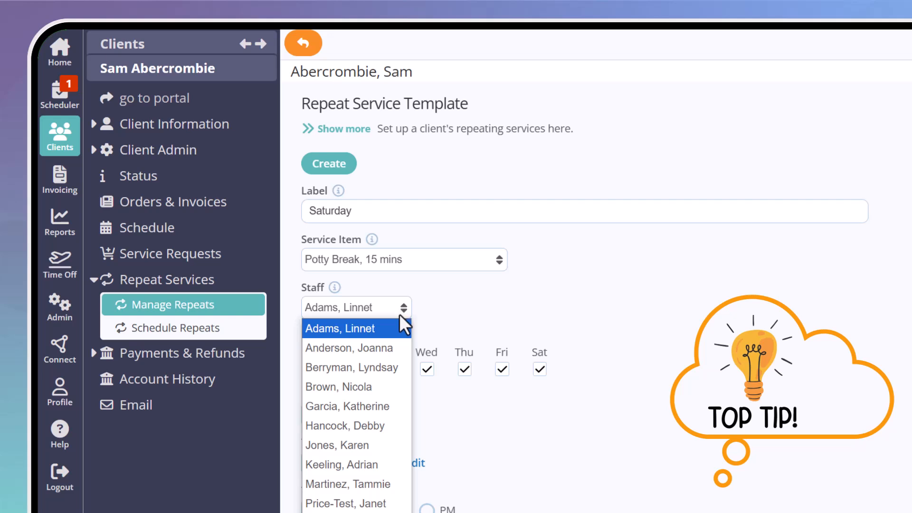
click(395, 347)
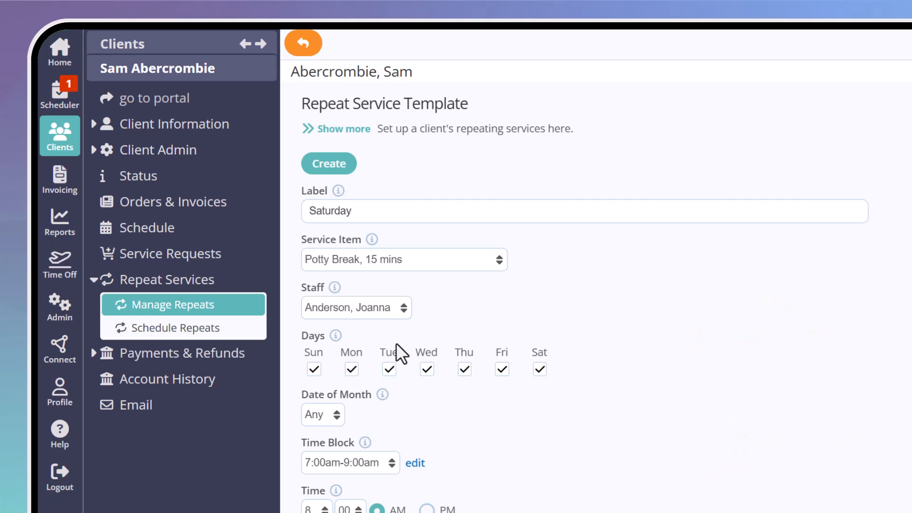
click(314, 369)
click(352, 369)
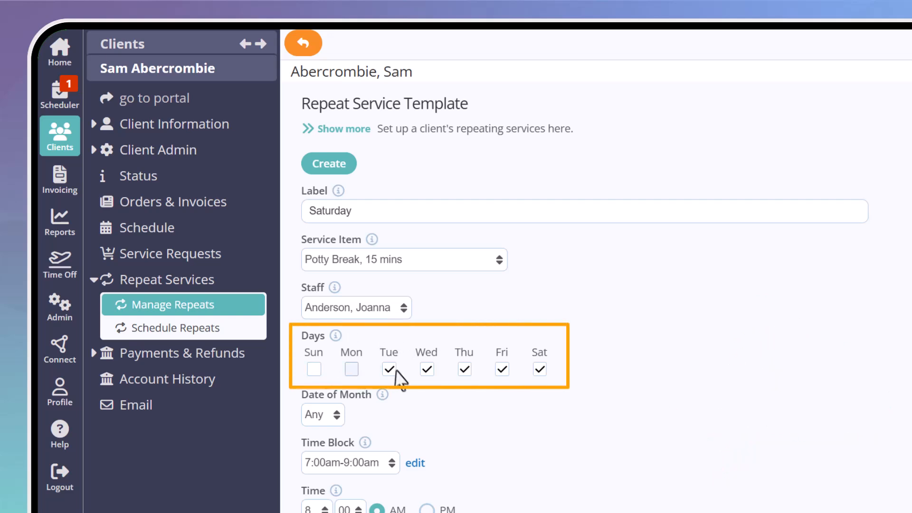
click(427, 369)
click(500, 369)
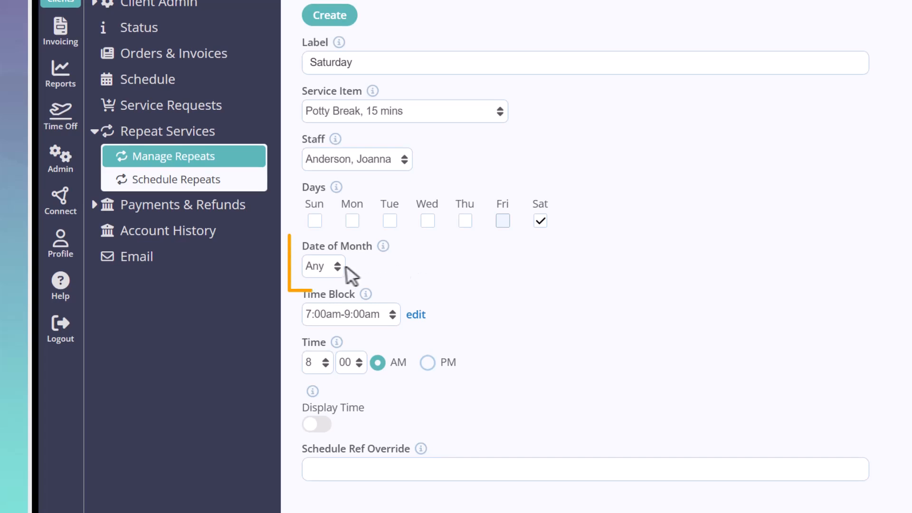
Step: Look through the date of month options, keep Any, and set the time block to 11:00am-1:00pm
click(333, 359)
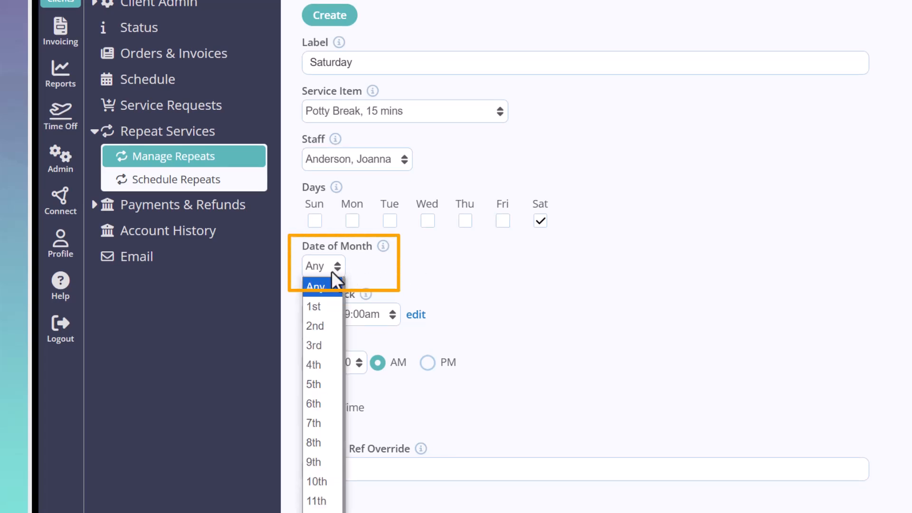
scroll(329, 280, down, 5)
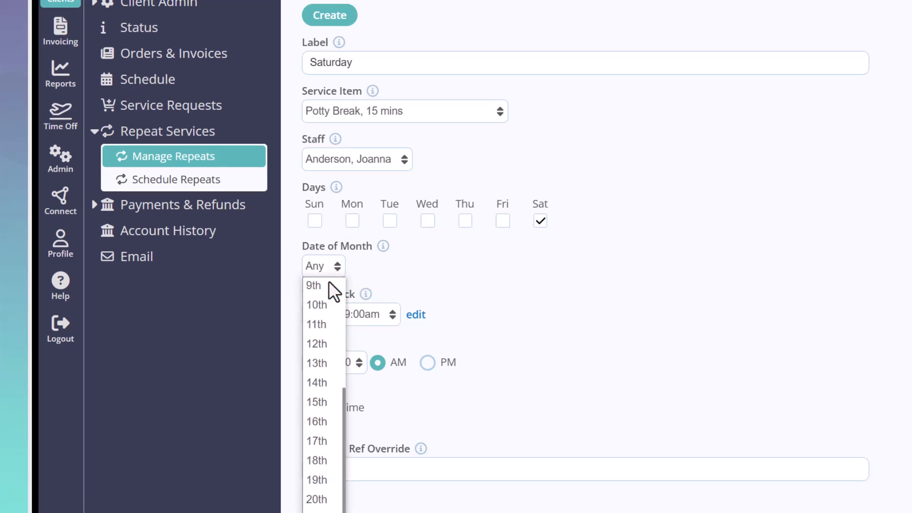
scroll(329, 280, up, 5)
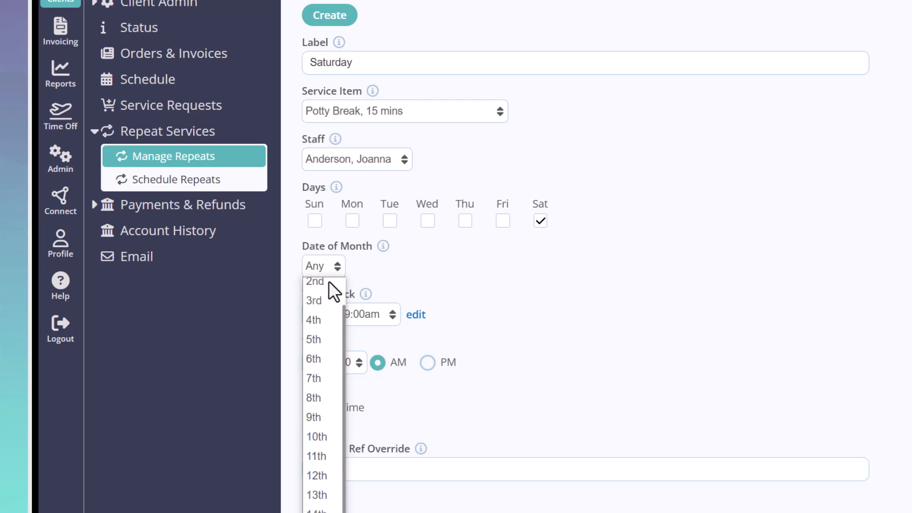
click(381, 267)
click(389, 319)
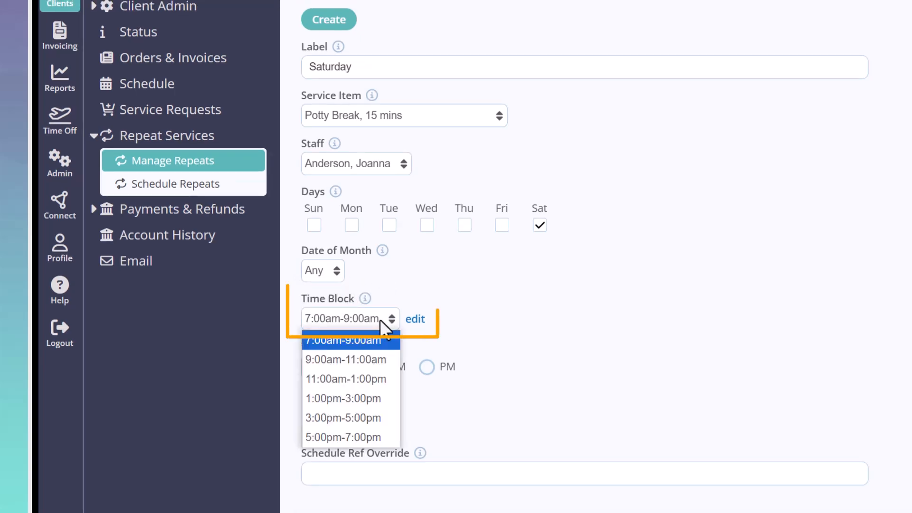
click(334, 380)
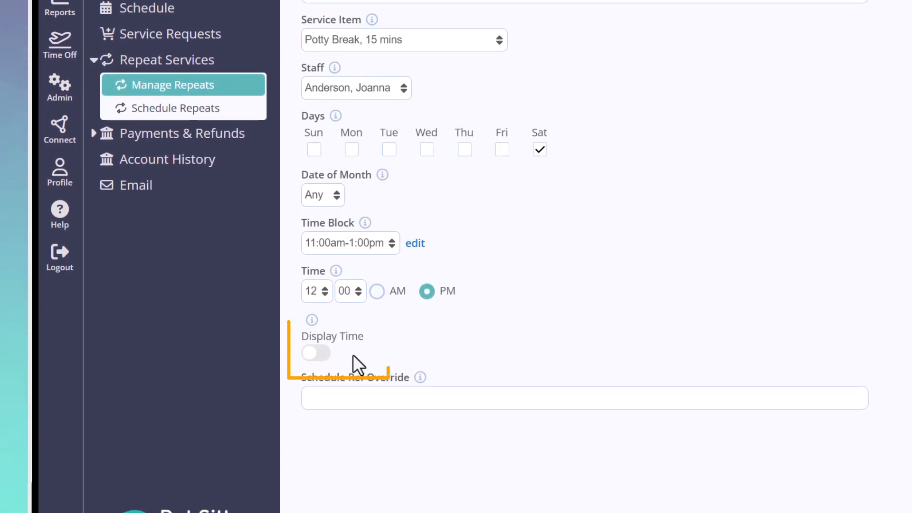
Step: Try a displayed service time of 11:15 AM, and switch the time display back off
click(318, 354)
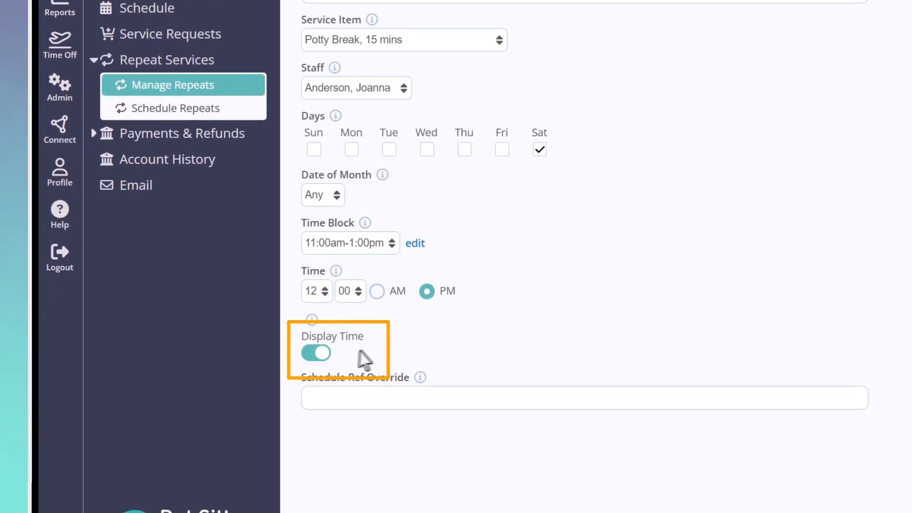
click(315, 294)
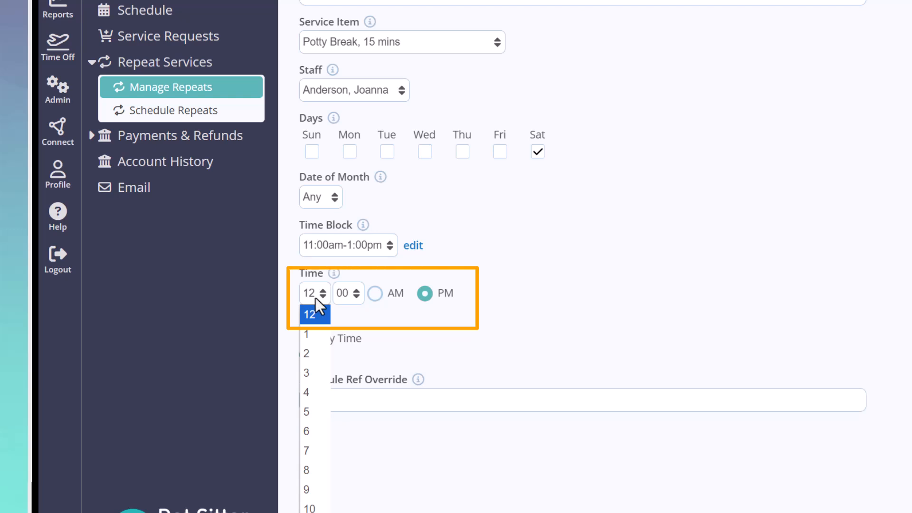
click(314, 509)
click(349, 295)
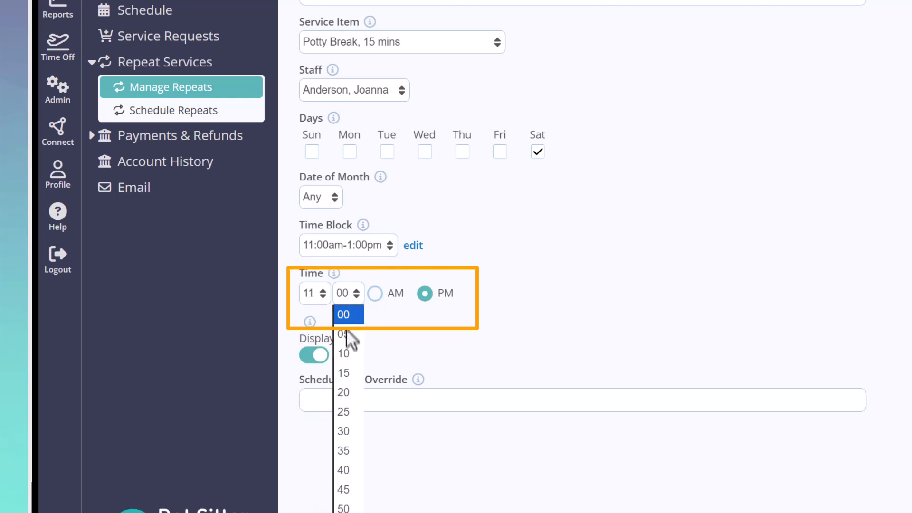
click(351, 372)
click(376, 294)
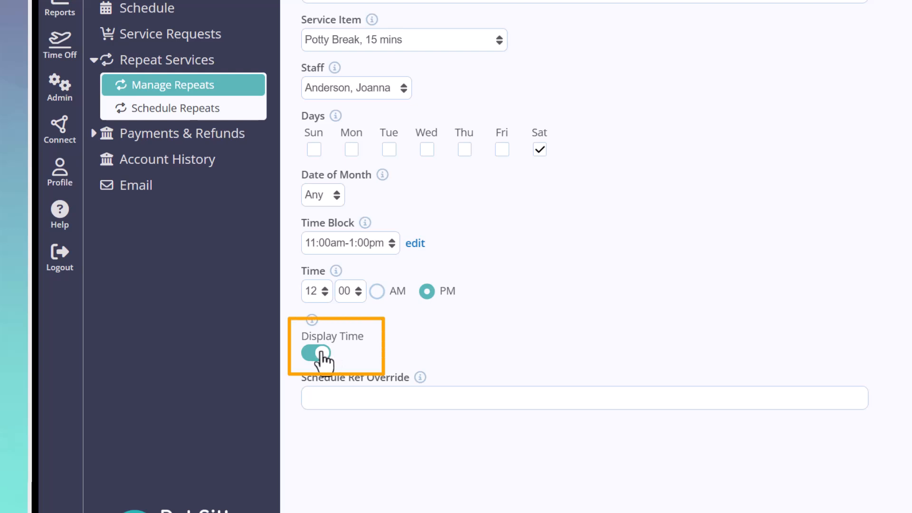
click(327, 354)
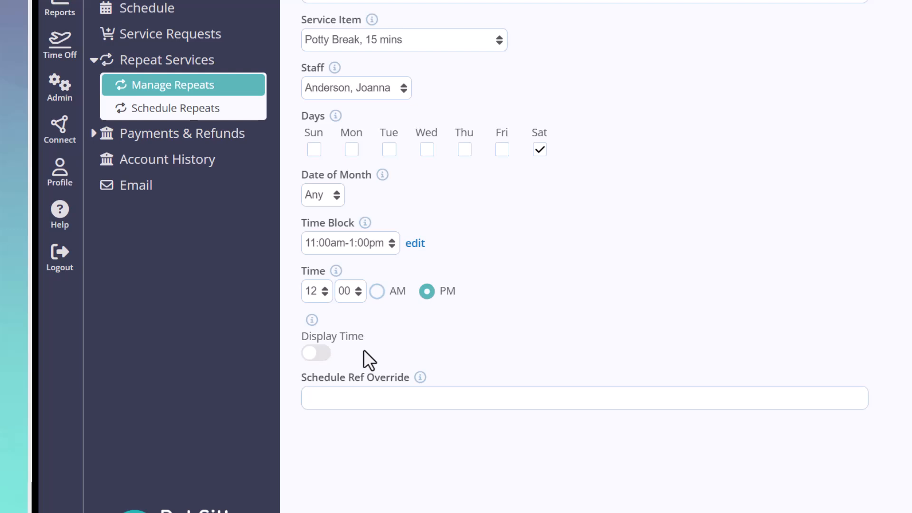
Step: Override the schedule reference with Ralphie and create the repeat service template
click(354, 397)
text(Ralphie)
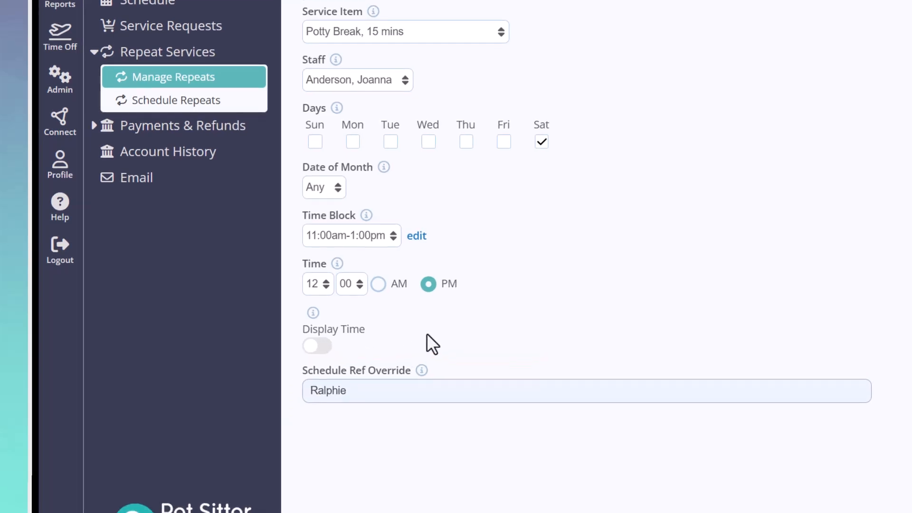
click(427, 335)
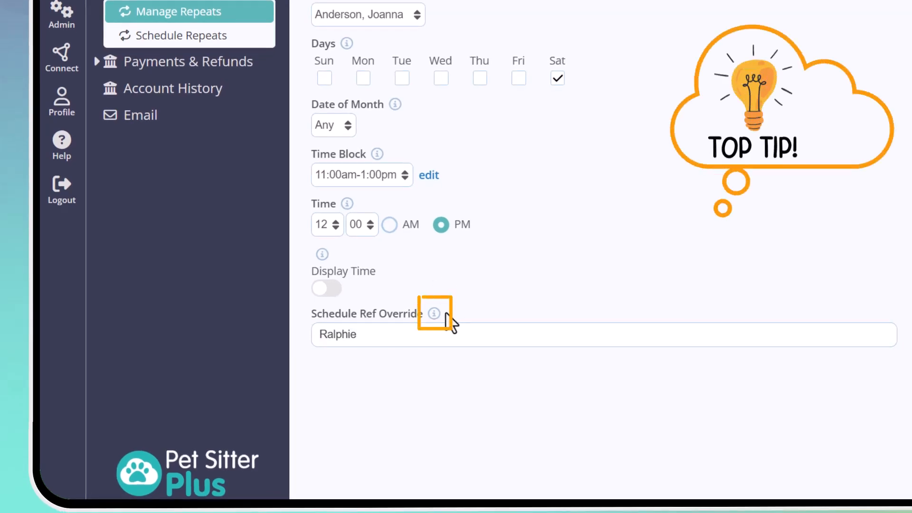
click(433, 313)
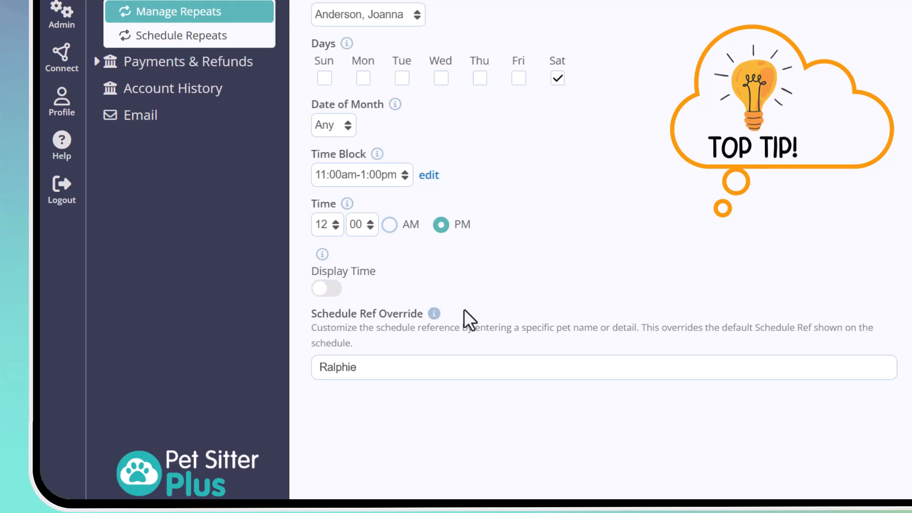
click(434, 312)
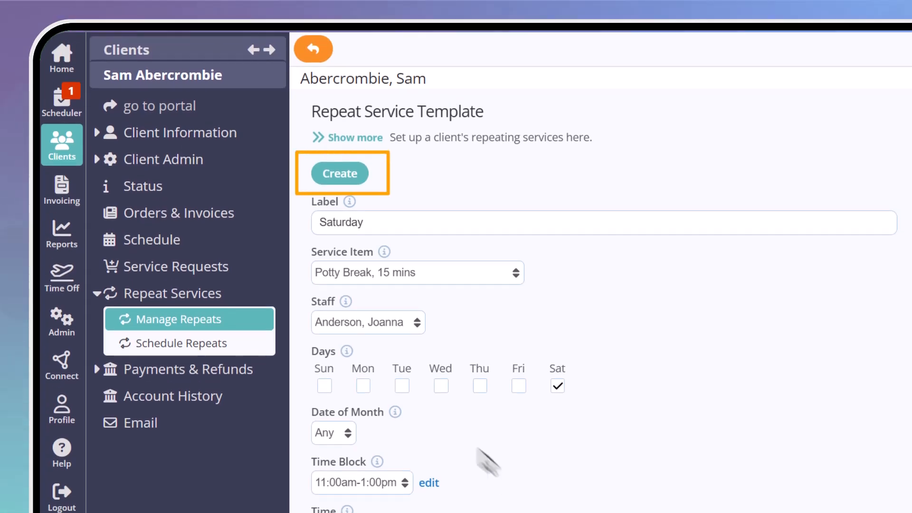
click(341, 172)
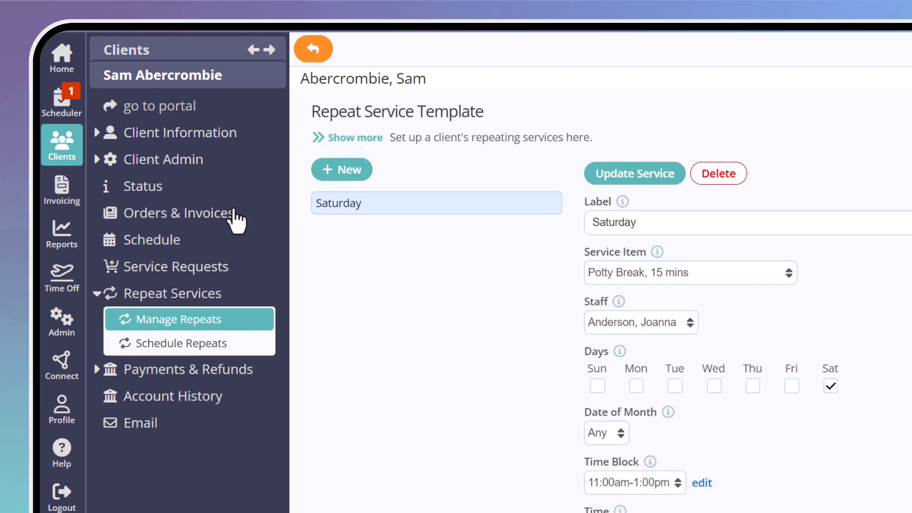
Step: Visit the client's information page and return to the management of the client's repeat services
click(204, 133)
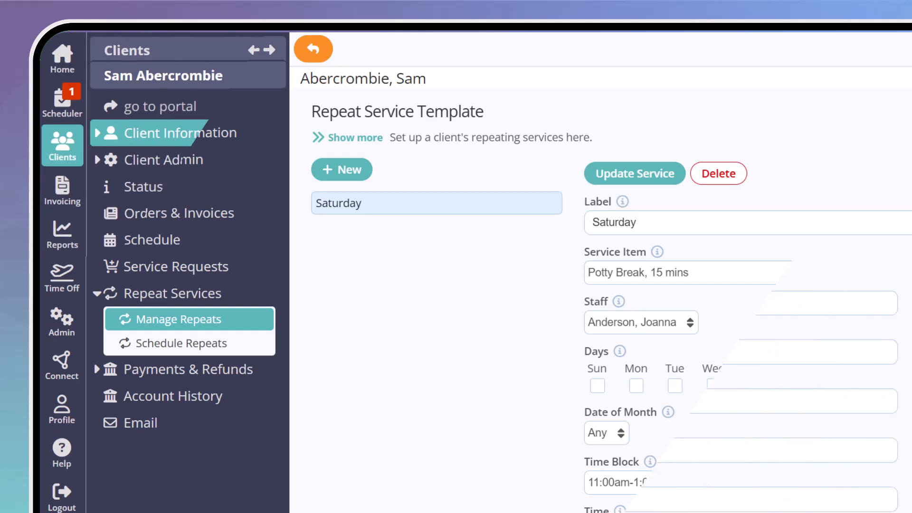
click(184, 298)
click(186, 318)
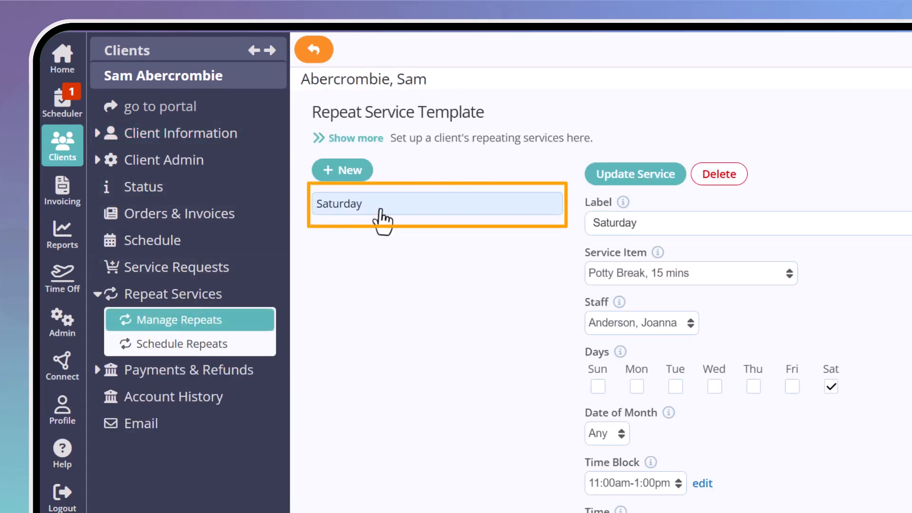
Step: Relabel the Saturday template as Sat/Sun, add Sunday to its days, and update the service
double_click(610, 225)
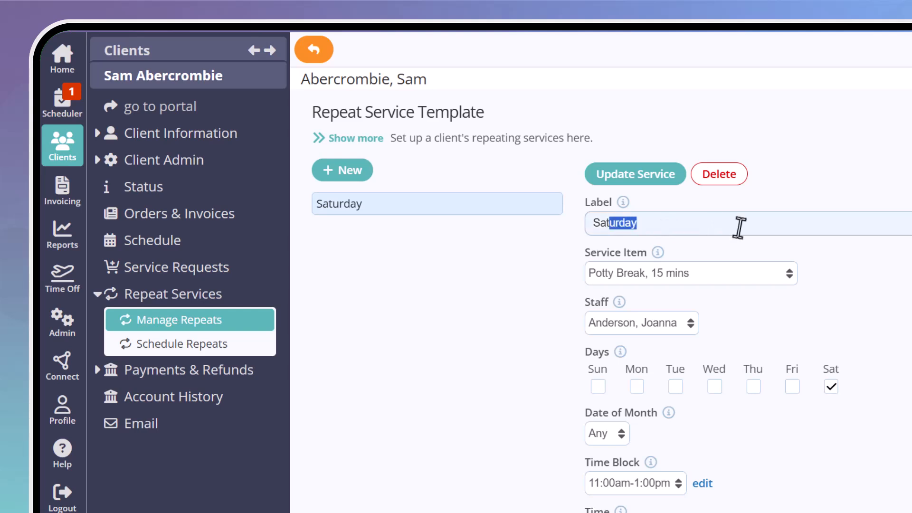
text(Sat)
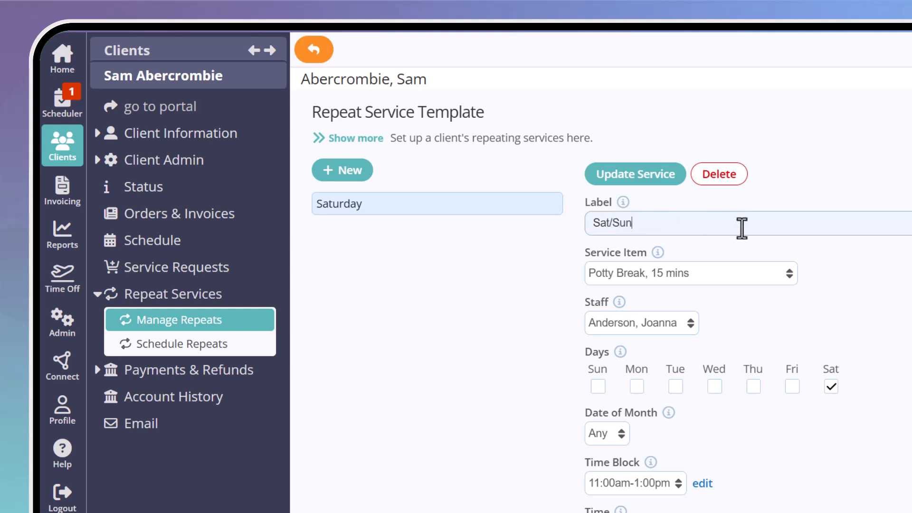
click(598, 387)
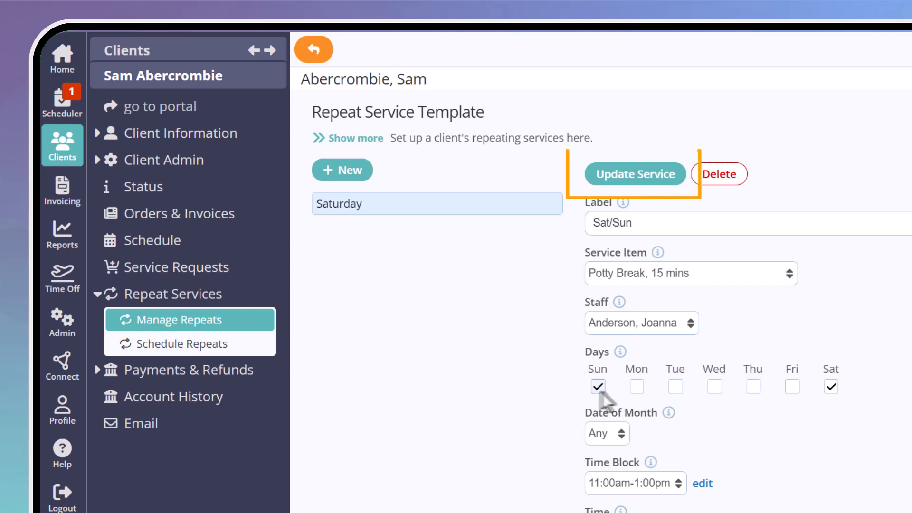
click(671, 175)
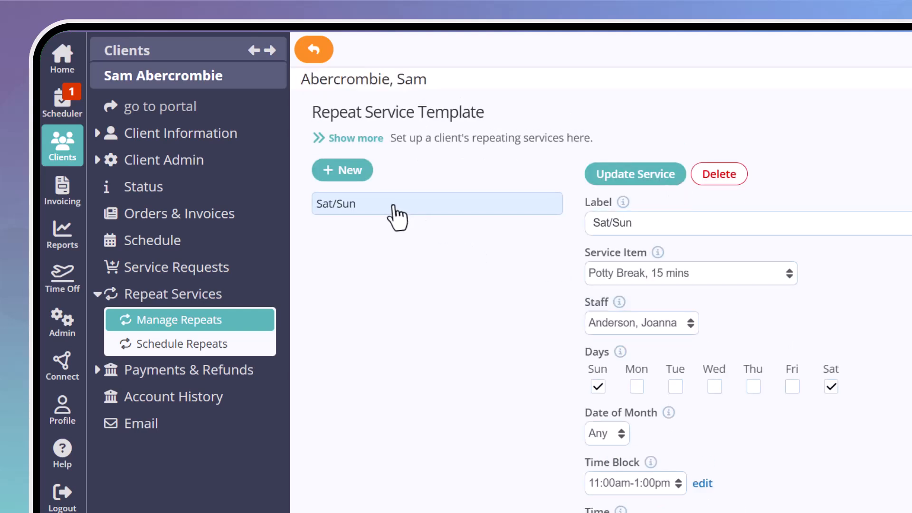
click(393, 207)
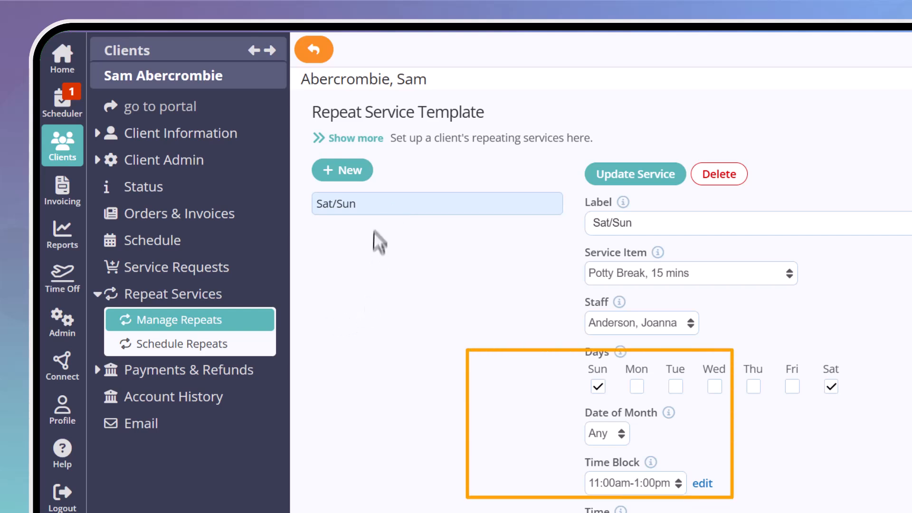
Step: Start a repeat service template labelled Tue/Thur, choosing Morning Pick Up Service and assigning the daycare staff member
click(355, 175)
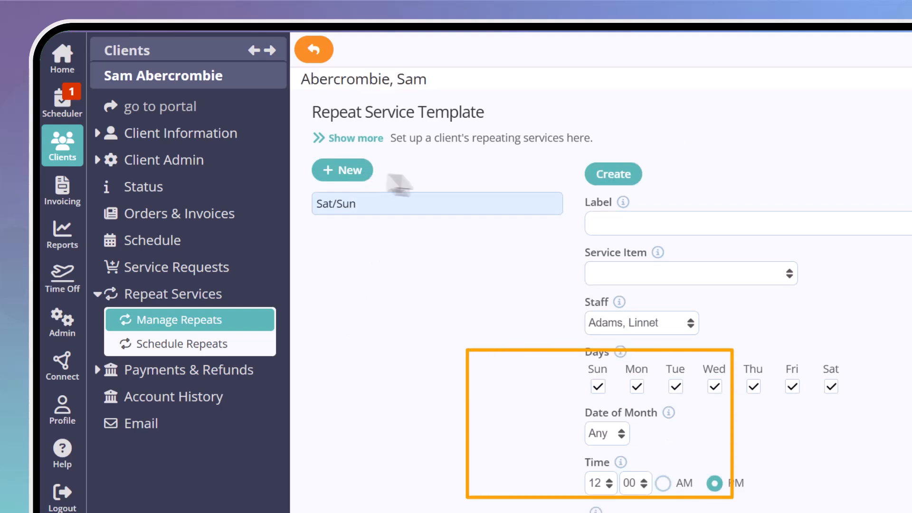
text(Tue)
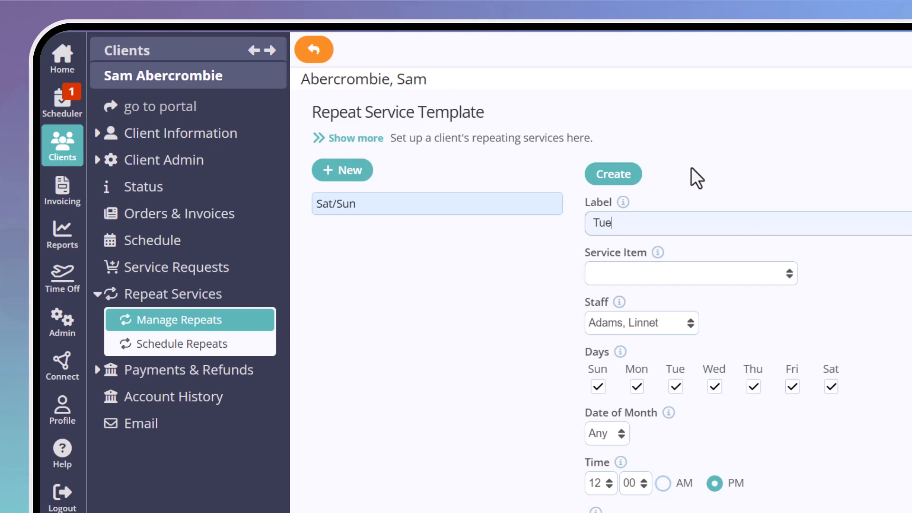
text(/Thur)
click(667, 271)
scroll(618, 442, down, 5)
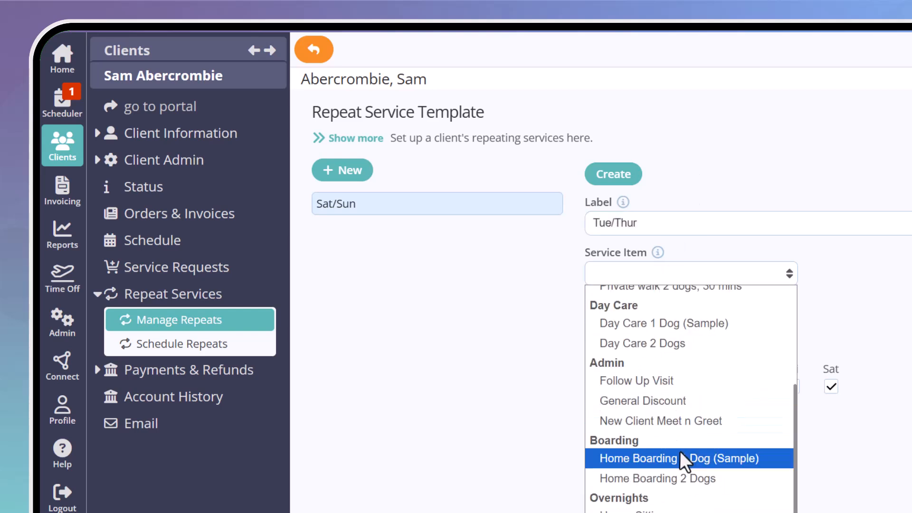
click(625, 458)
click(662, 327)
click(655, 405)
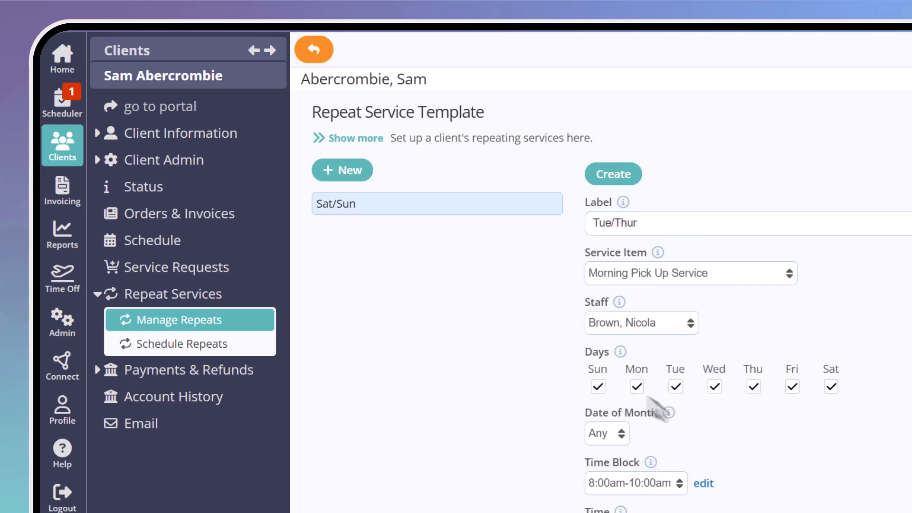
Step: Limit the Tue/Thur template's days to Tuesday and Thursday, and create it
click(598, 386)
click(637, 386)
click(714, 386)
click(792, 386)
click(831, 386)
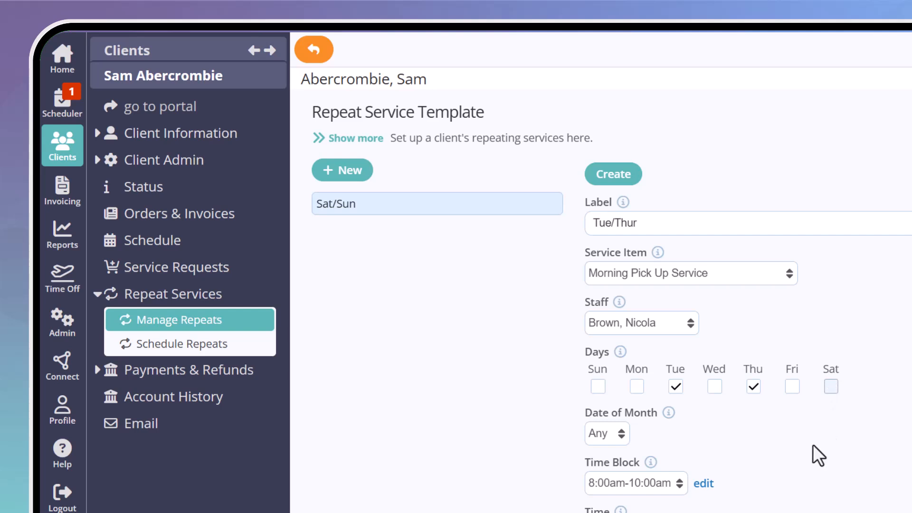
click(614, 175)
Step: Start another template labelled Mon/Wed/Fri, choosing Morning Pick Up Service and assigning a different staff member
click(362, 171)
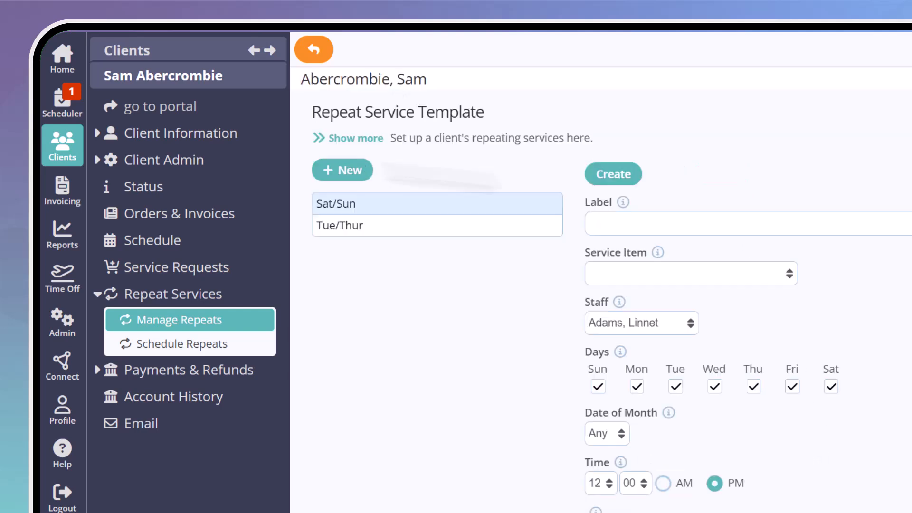
text(Mon/We)
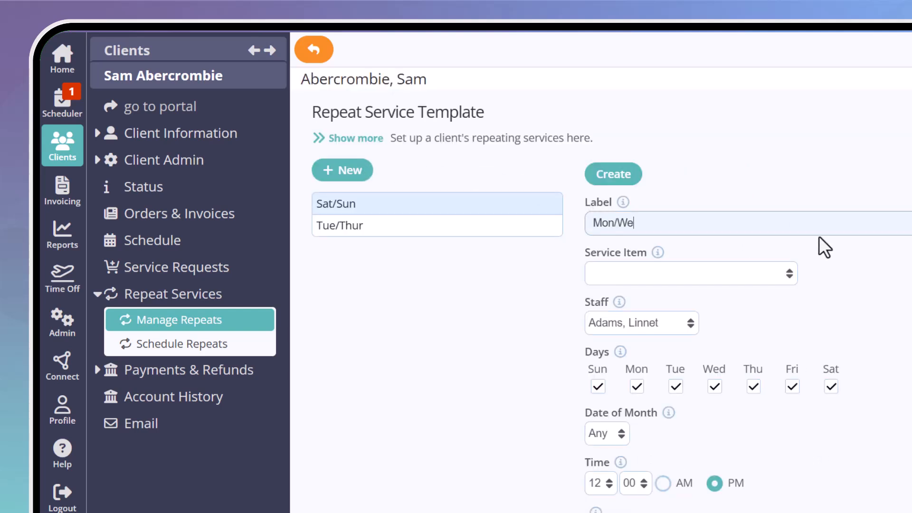
text(d/Fri)
click(768, 275)
click(712, 408)
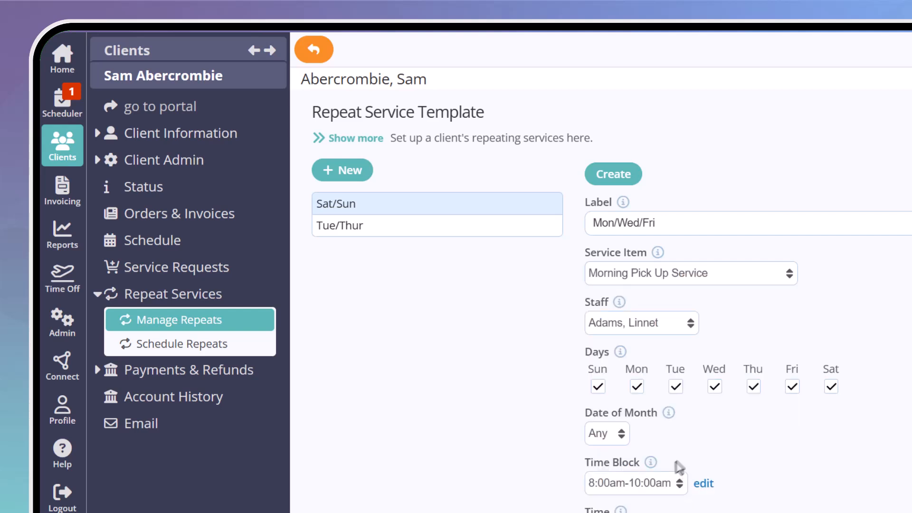
click(656, 327)
click(663, 485)
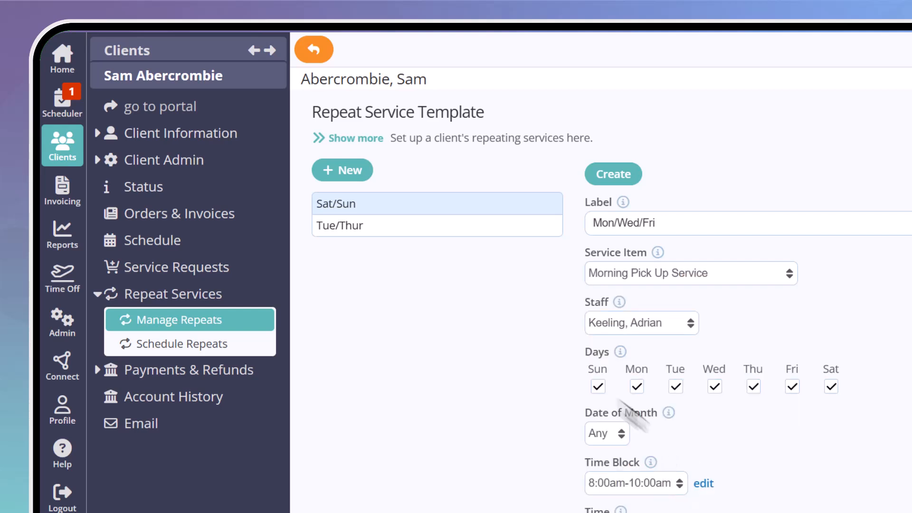
Step: Limit the Mon/Wed/Fri template's days to Monday, Wednesday and Friday, and create it
click(598, 386)
click(676, 386)
click(754, 386)
click(831, 387)
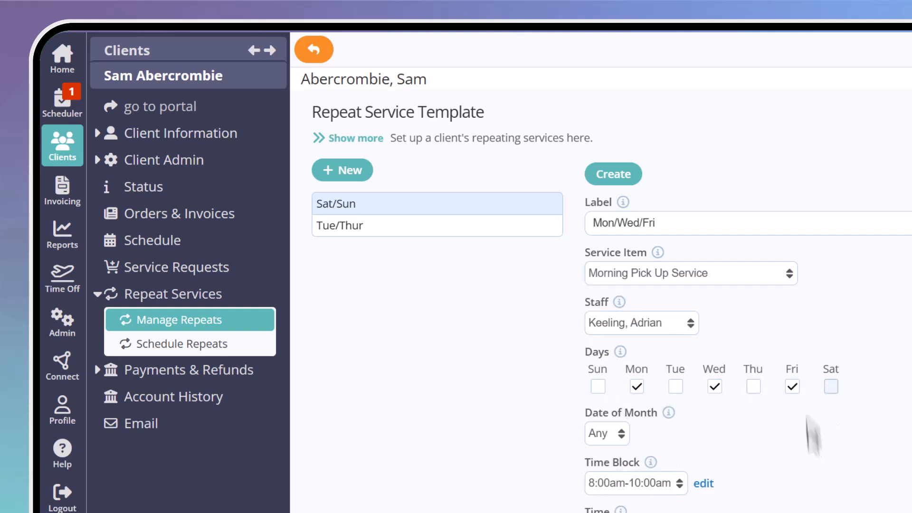
click(616, 174)
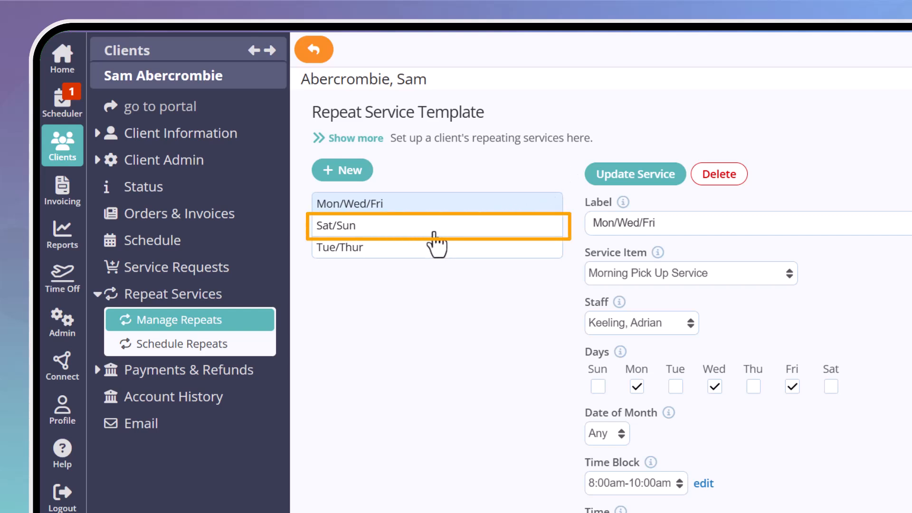
Step: Delete the Sat/Sun repeat service template, and look over the Tue/Thur and Mon/Wed/Fri templates
click(434, 232)
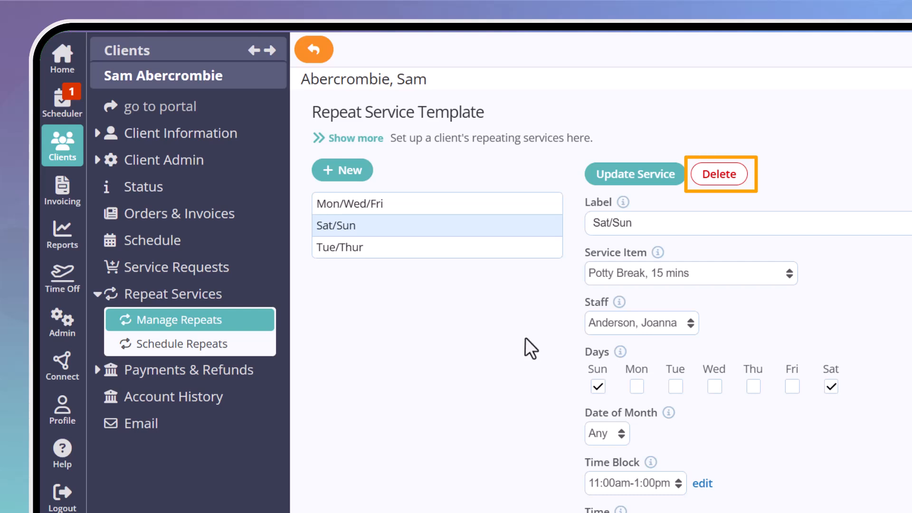
click(708, 180)
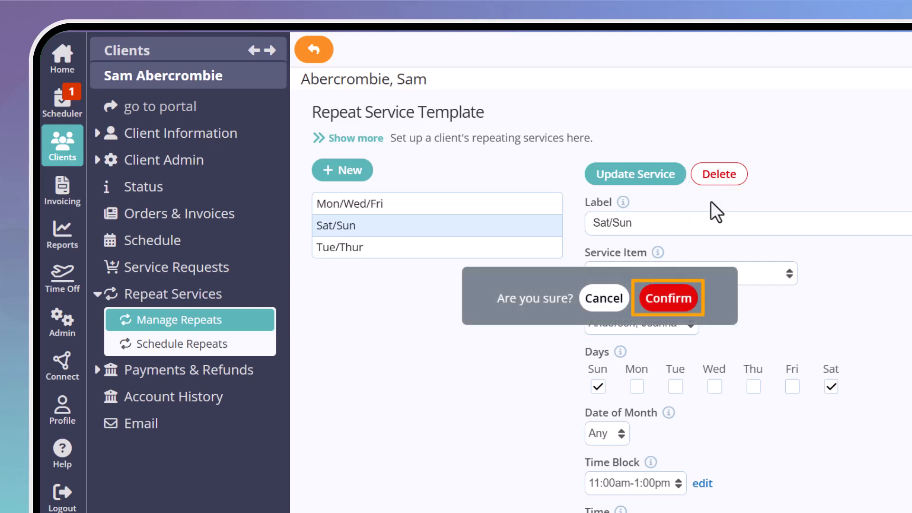
click(665, 304)
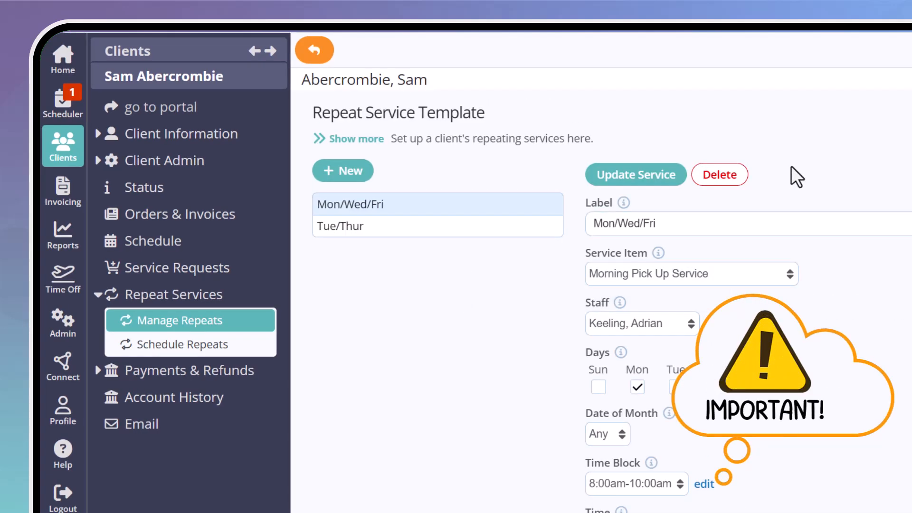
click(525, 232)
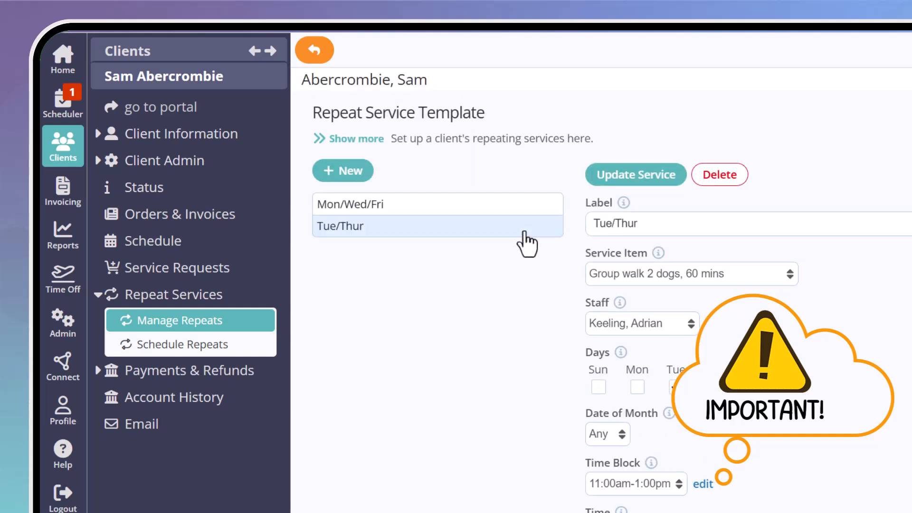
click(544, 215)
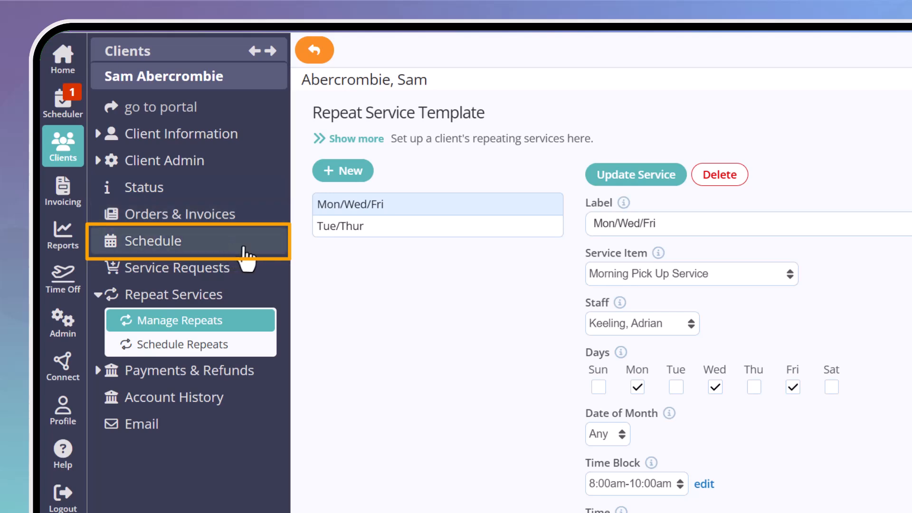
Step: In the client's September 2025 schedule, cancel the weekend services, including those on September 6, 7 and 27
click(238, 243)
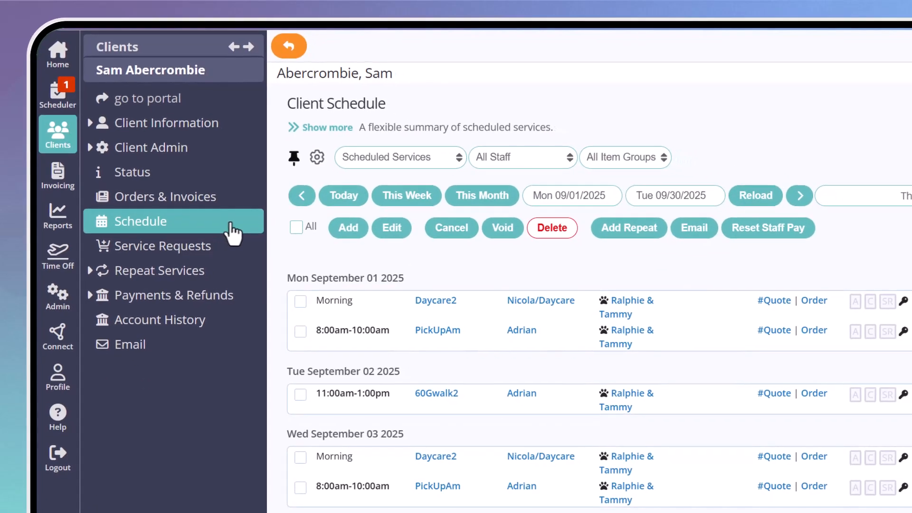
scroll(532, 301, down, 5)
scroll(503, 285, down, 5)
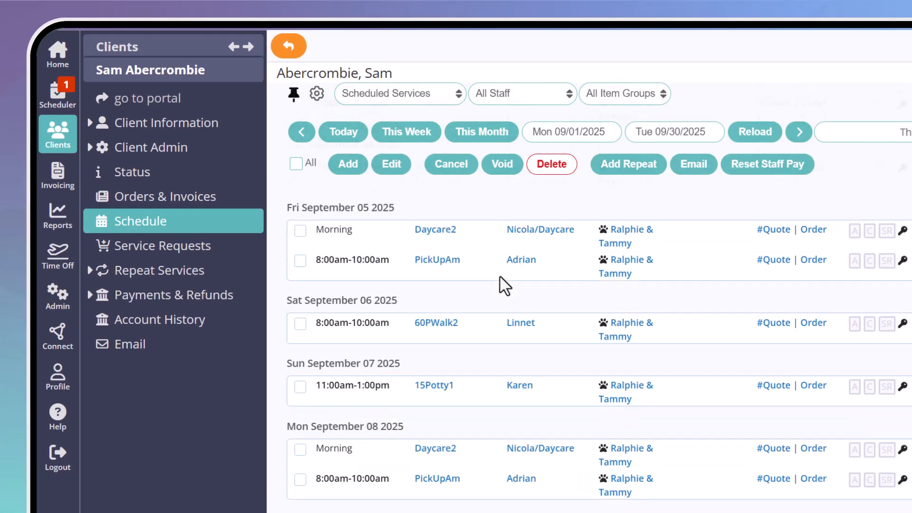
click(301, 245)
click(300, 308)
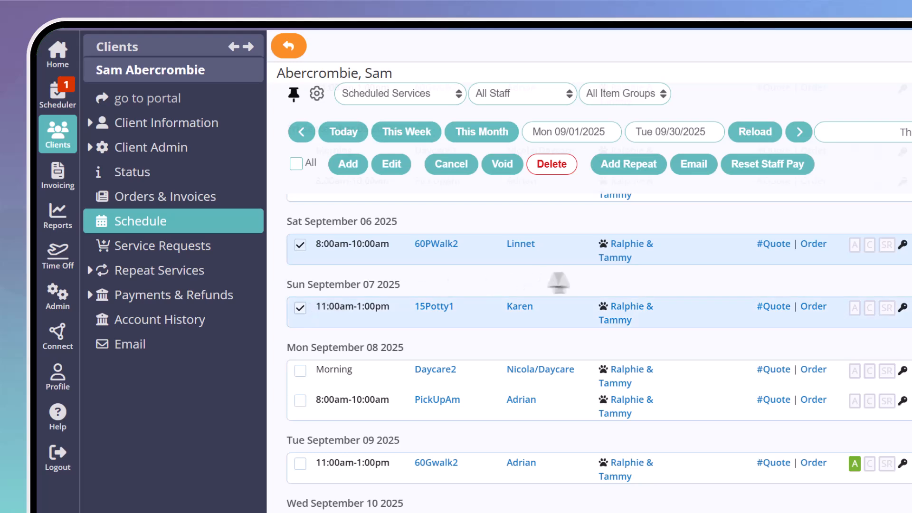
scroll(561, 282, down, 10)
scroll(582, 290, down, 15)
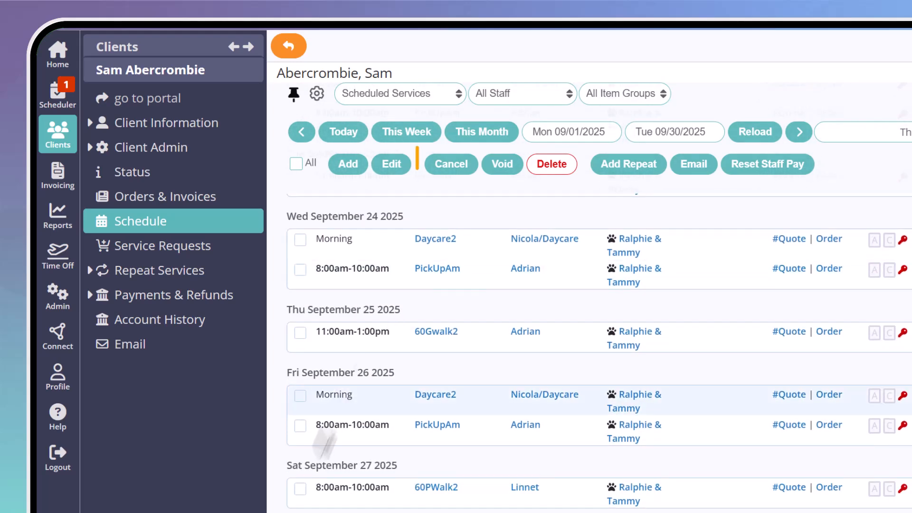
click(300, 489)
click(456, 173)
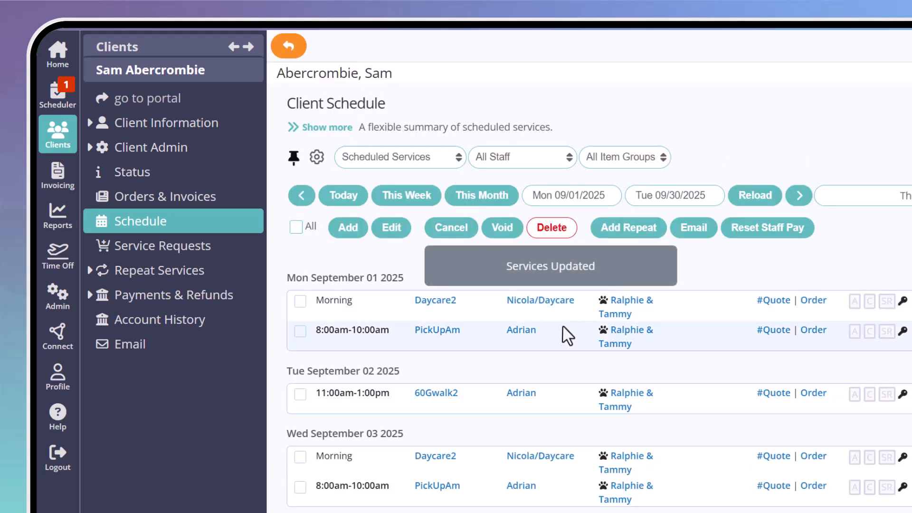
scroll(564, 323, down, 6)
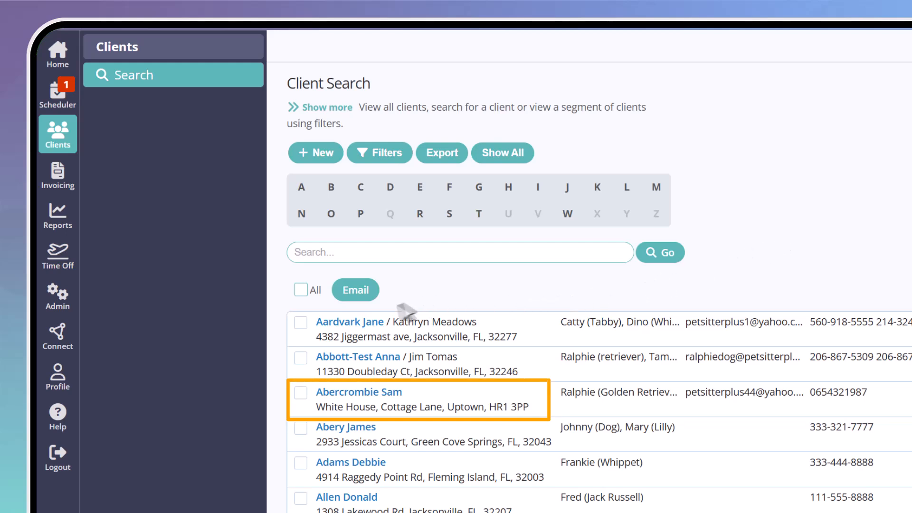
Step: Open the client with the dogs Ralphie and Tammy from the client search and go to scheduling their repeat services
click(380, 392)
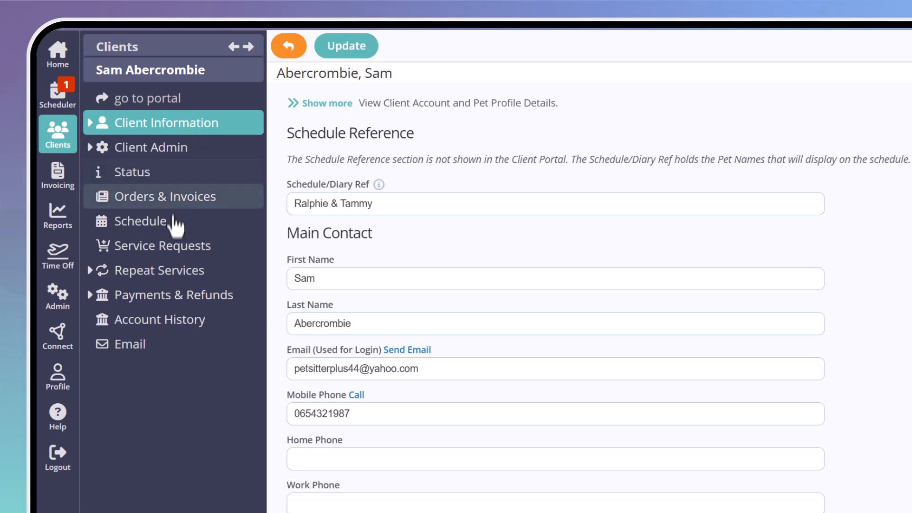
click(176, 271)
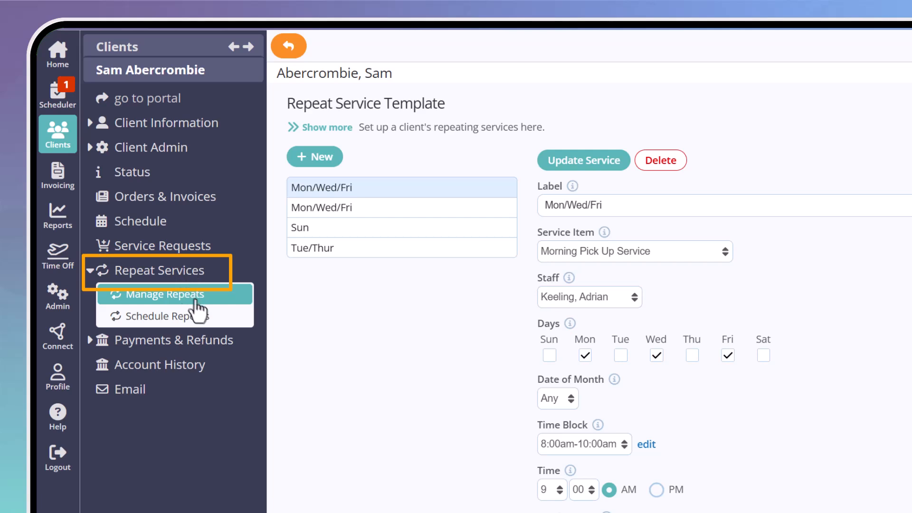
click(219, 326)
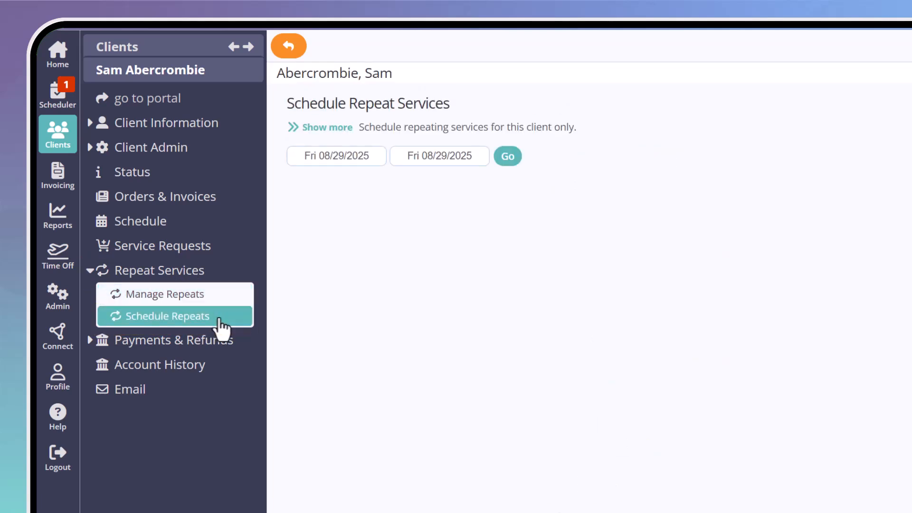
Step: Set the scheduling date range from 09/01/2025 to 09/30/2025 and load the repeat services for it
click(355, 156)
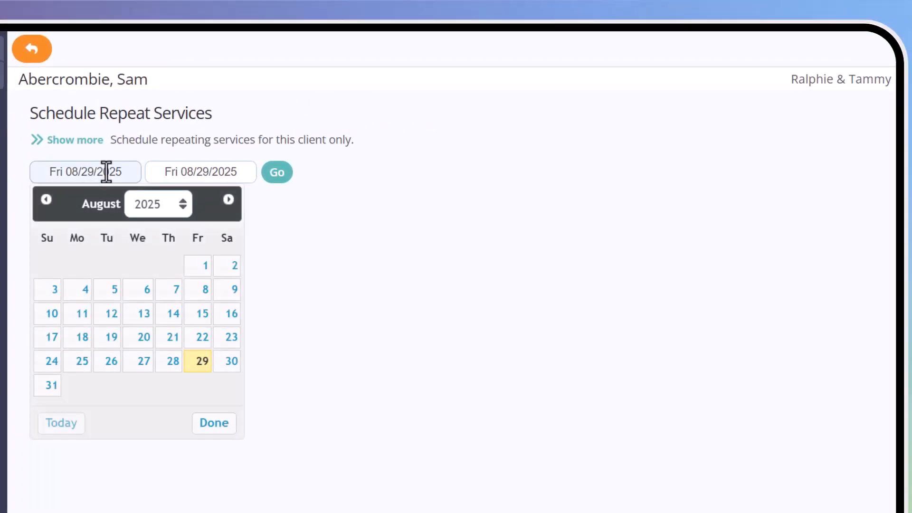
click(219, 201)
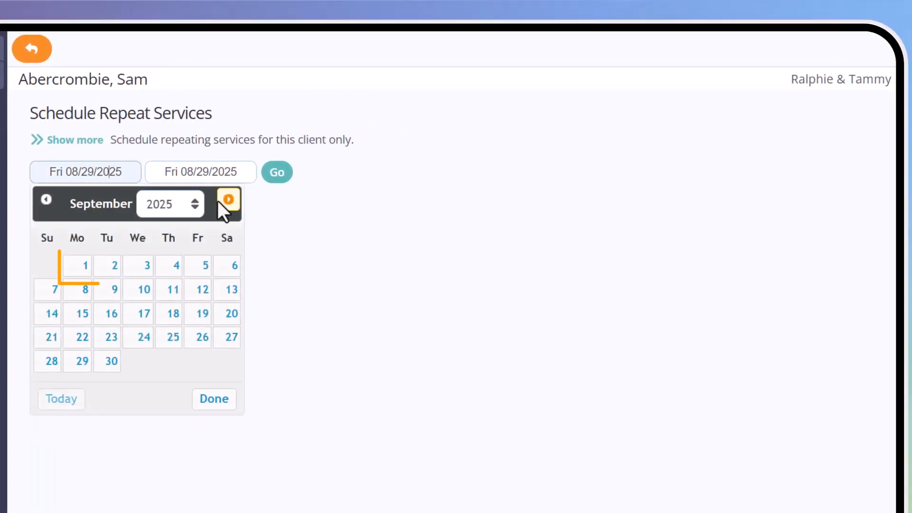
click(75, 267)
click(222, 172)
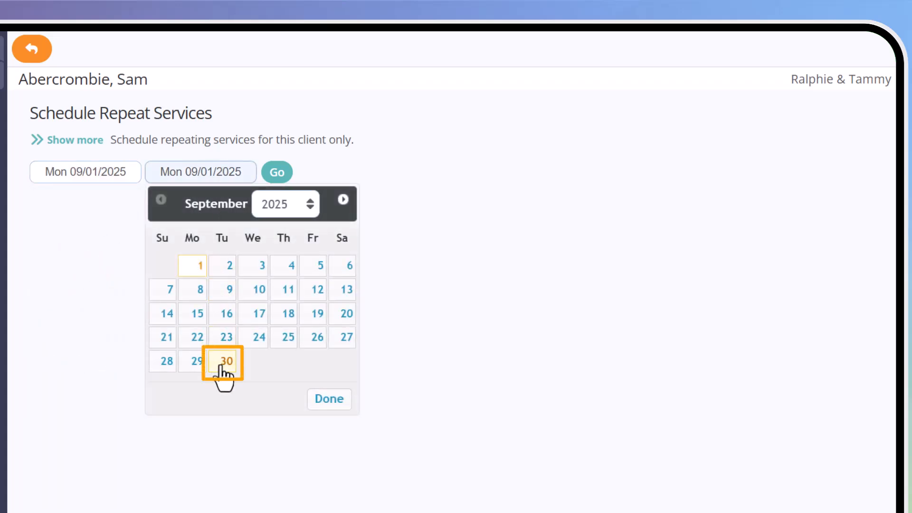
click(222, 365)
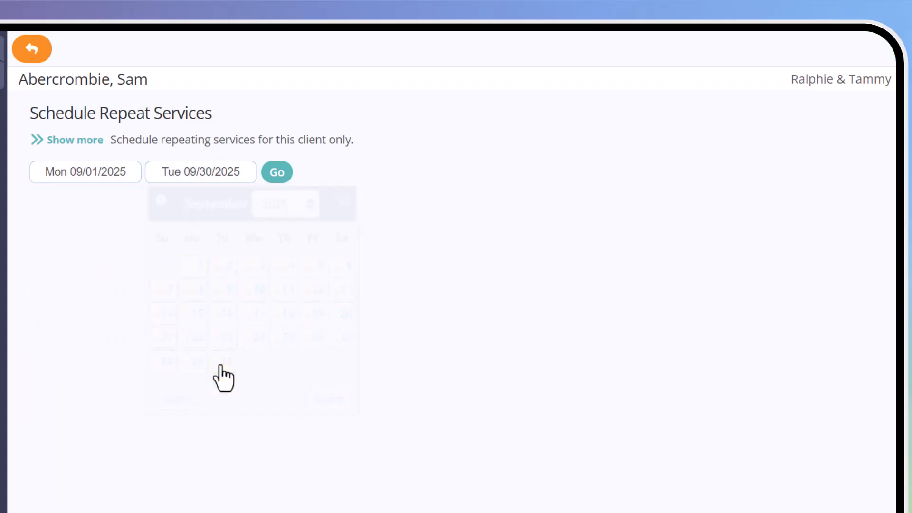
click(280, 176)
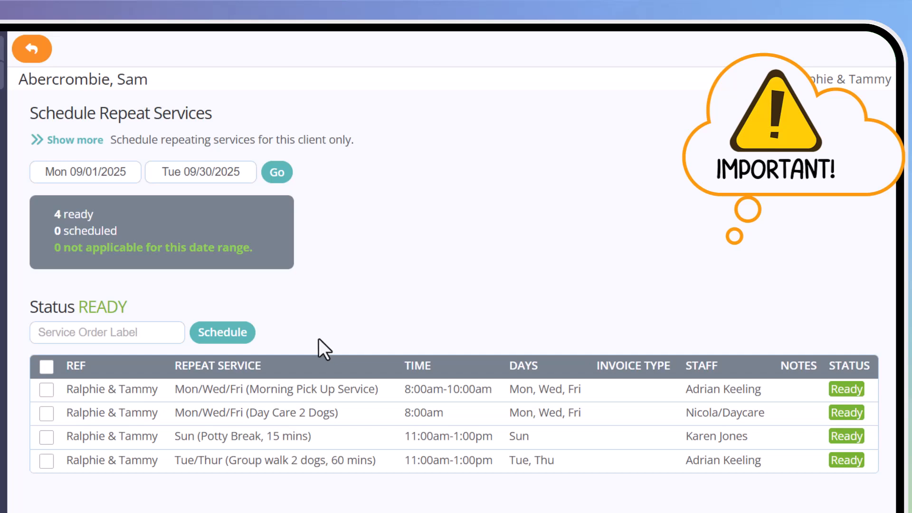
Step: Try a scheduling date range of 10/01/2025 to 10/31/2025
click(237, 173)
click(342, 200)
click(319, 371)
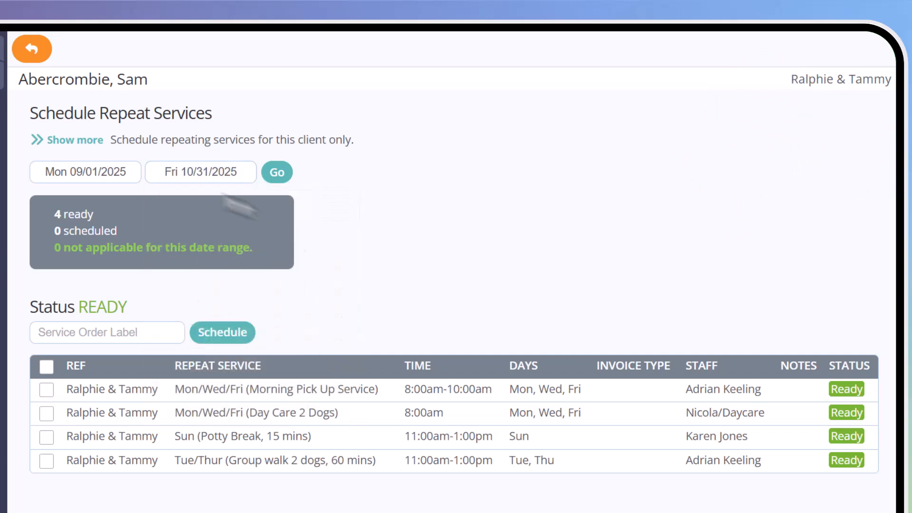
click(128, 174)
click(228, 199)
click(139, 264)
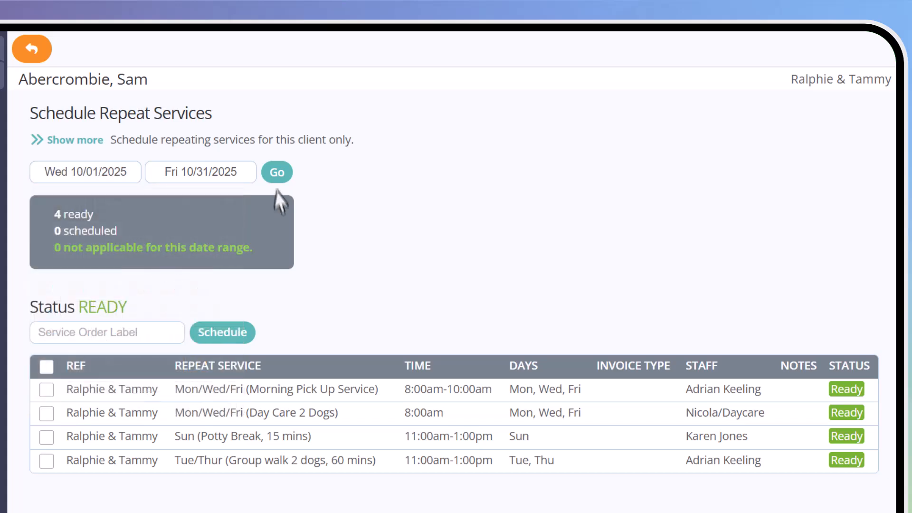
click(236, 173)
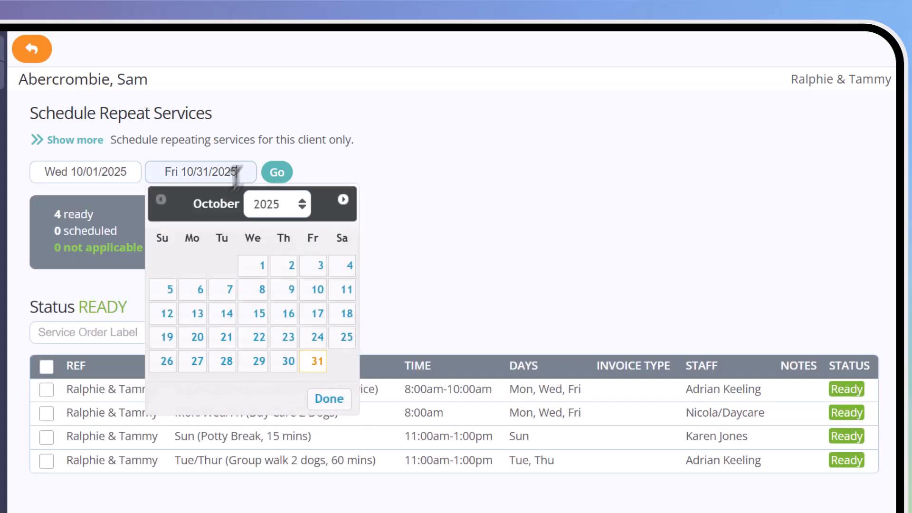
Step: Set the repeat services scheduling date range back to 09/01/2025 through 09/30/2025
click(113, 175)
click(47, 200)
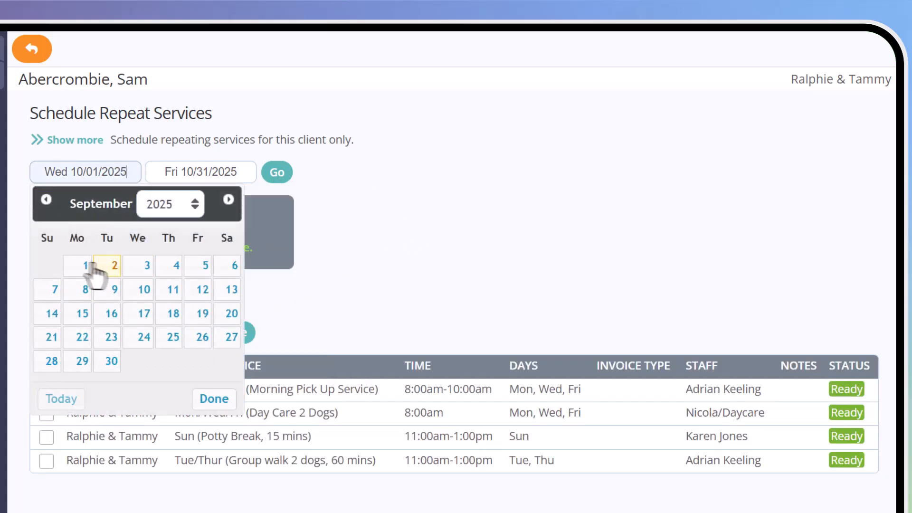
click(96, 270)
click(196, 174)
click(159, 202)
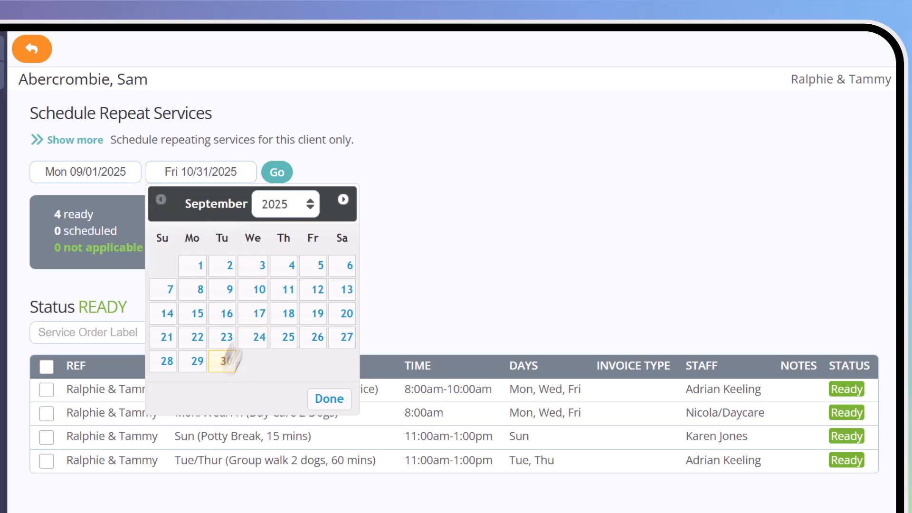
click(225, 359)
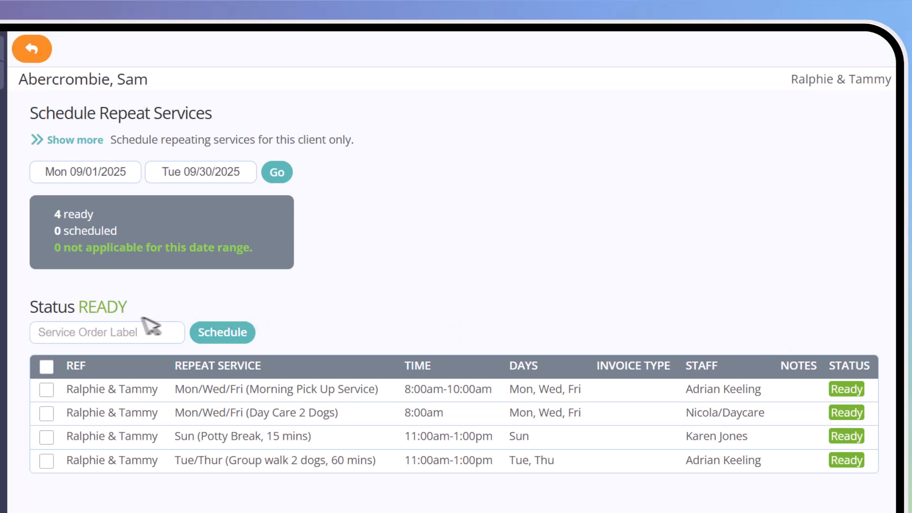
Step: Label the service order Sept 2025, select all ready repeat services and schedule them
click(87, 334)
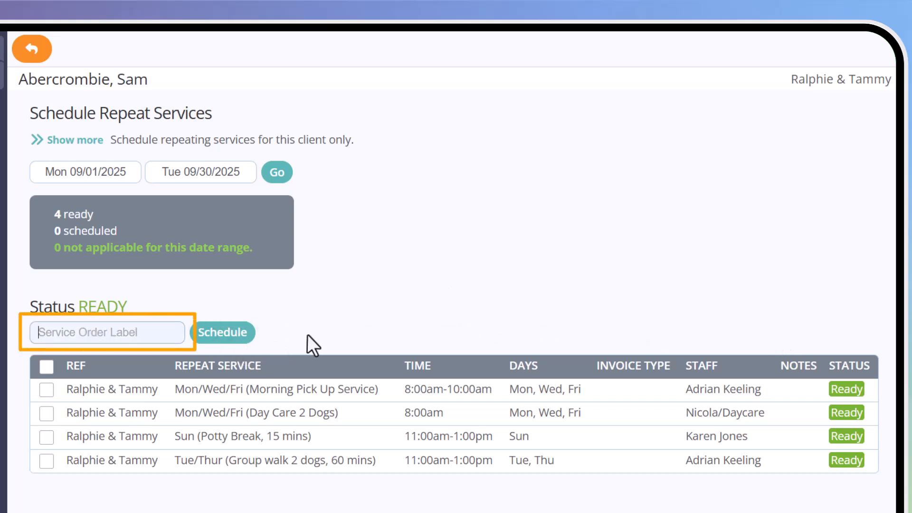
text(Sept 2025)
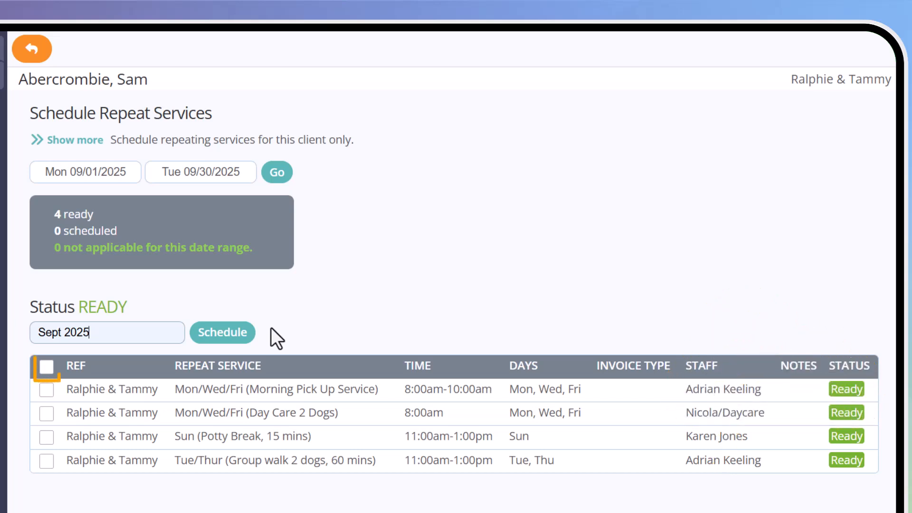
click(47, 370)
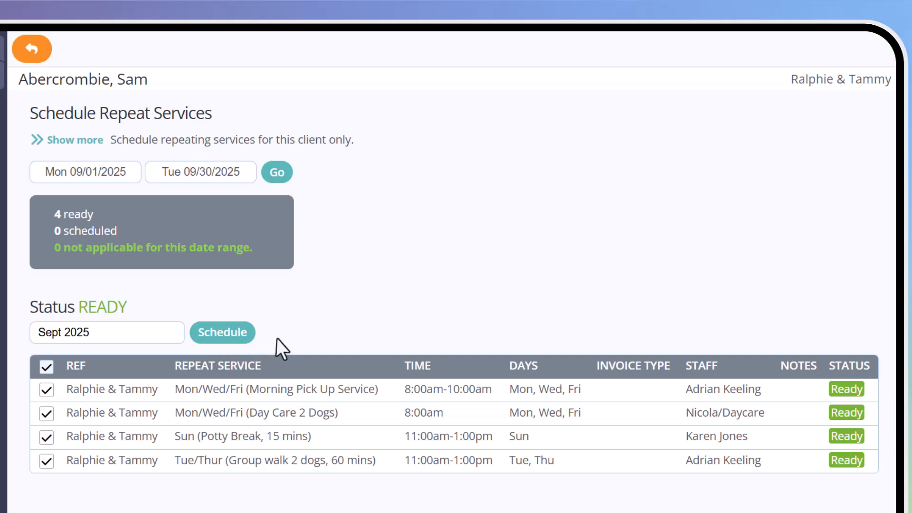
click(238, 338)
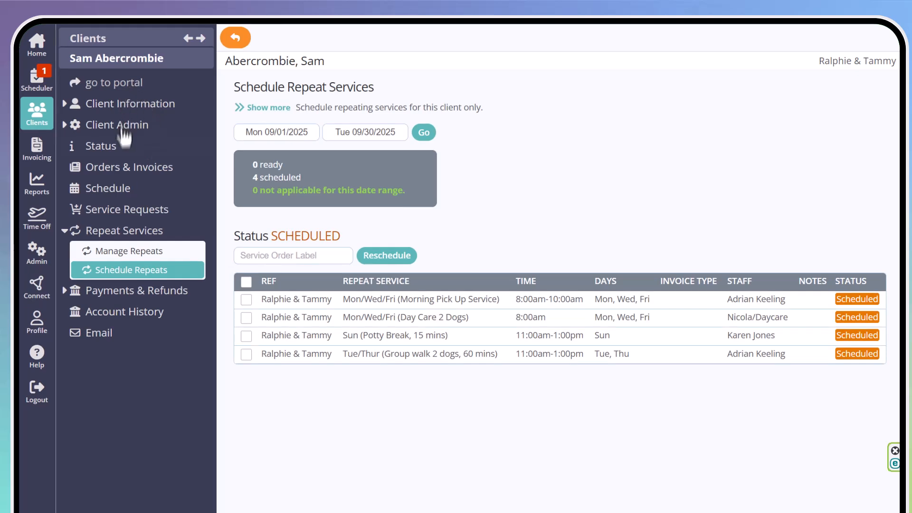
Step: Review the client's September 2025 schedule and open the Sept 2025 order from the client's orders
click(122, 190)
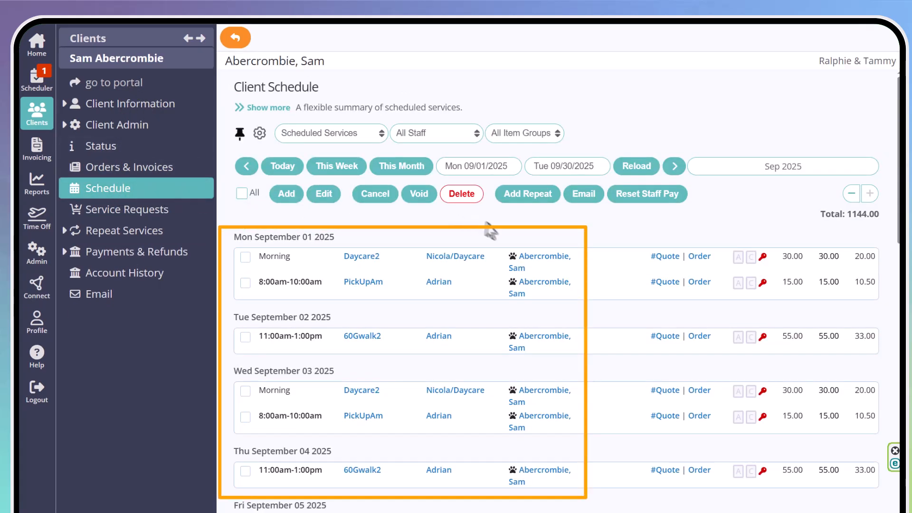
scroll(493, 229, down, 5)
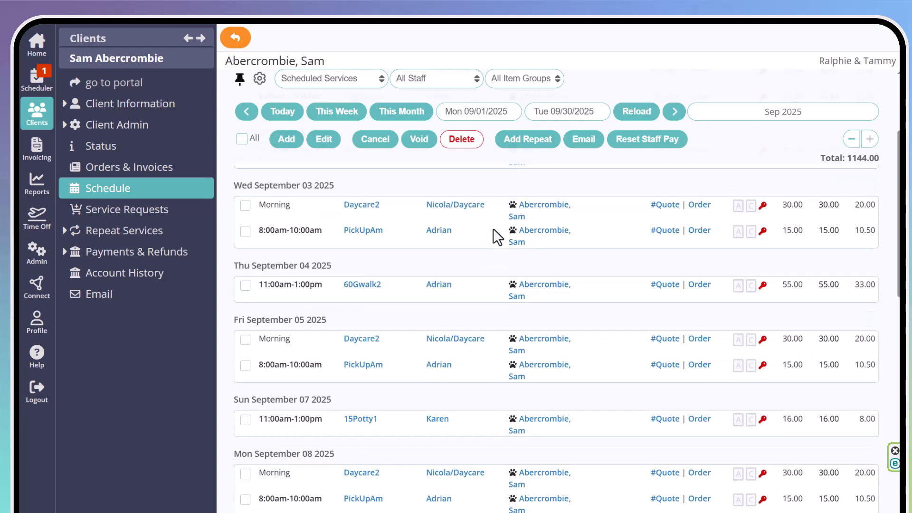
scroll(493, 235, down, 3)
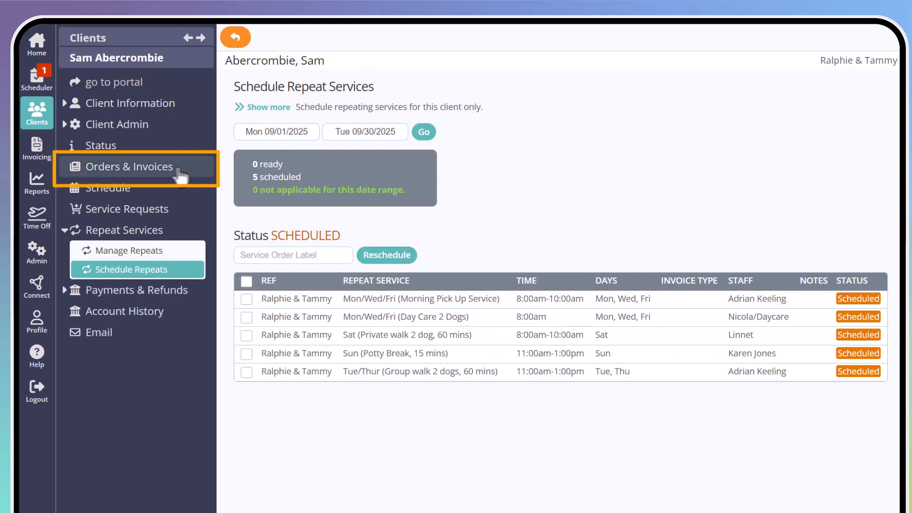
click(194, 175)
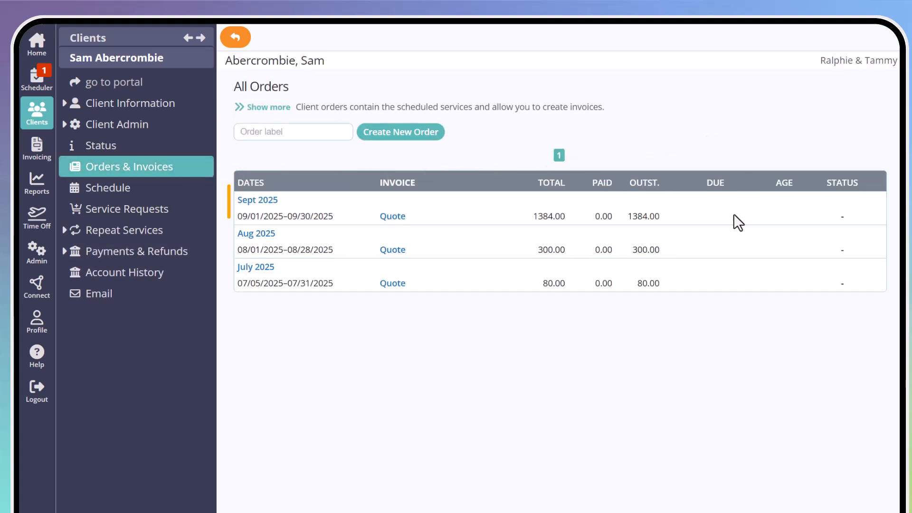
click(262, 206)
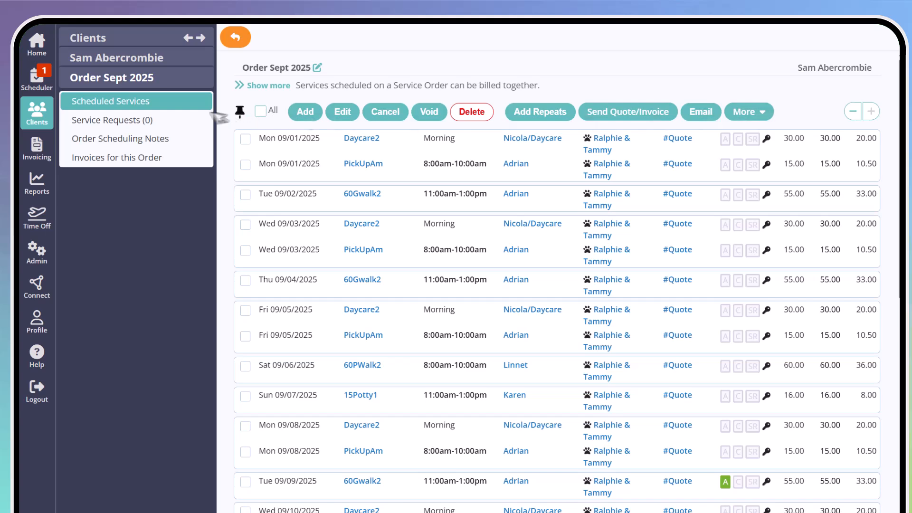
Step: Show the Scheduler's Calendar View for a single day and toggle the Dog Walking group filter
click(37, 87)
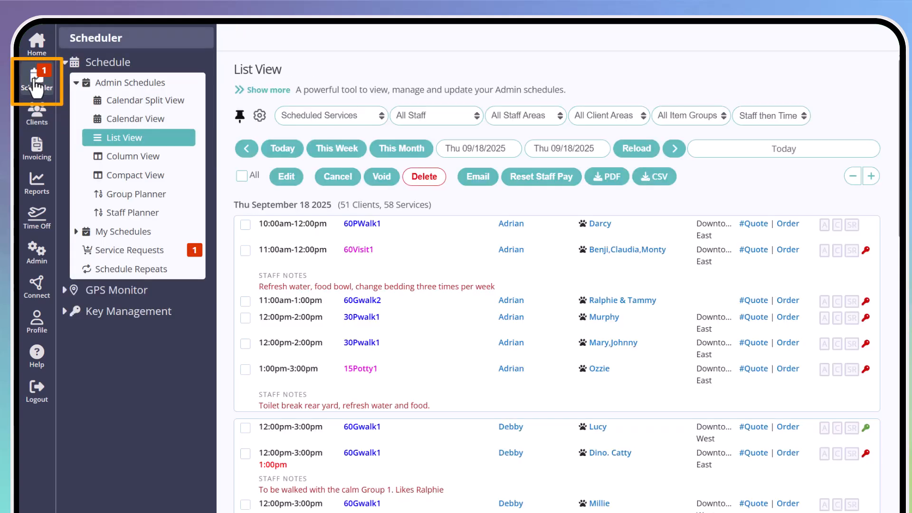
click(187, 124)
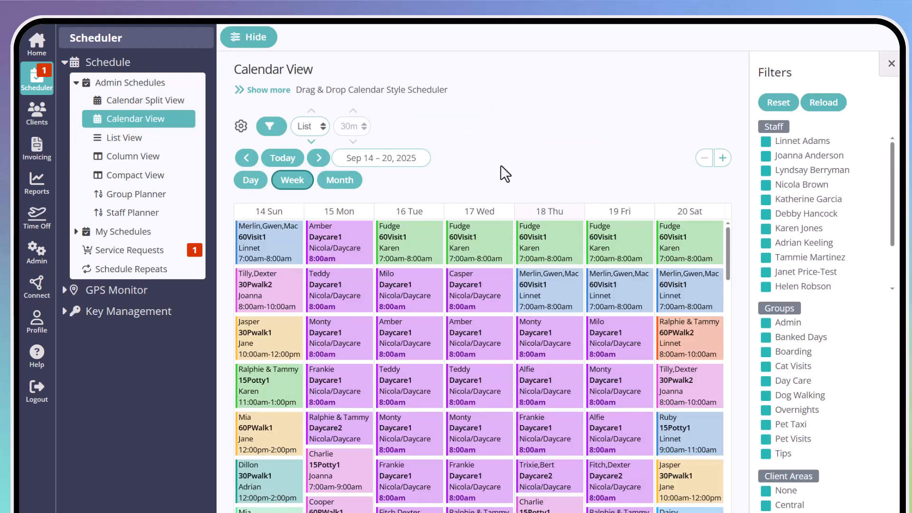
click(248, 185)
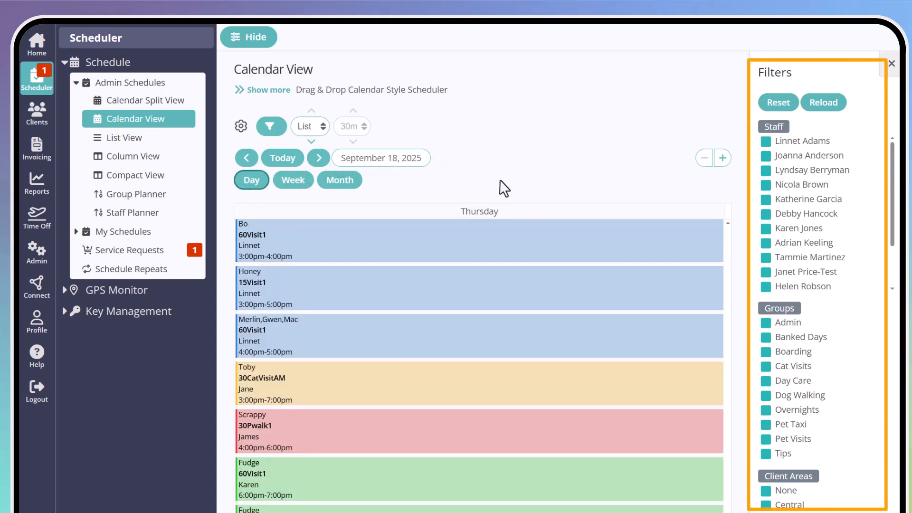
click(766, 396)
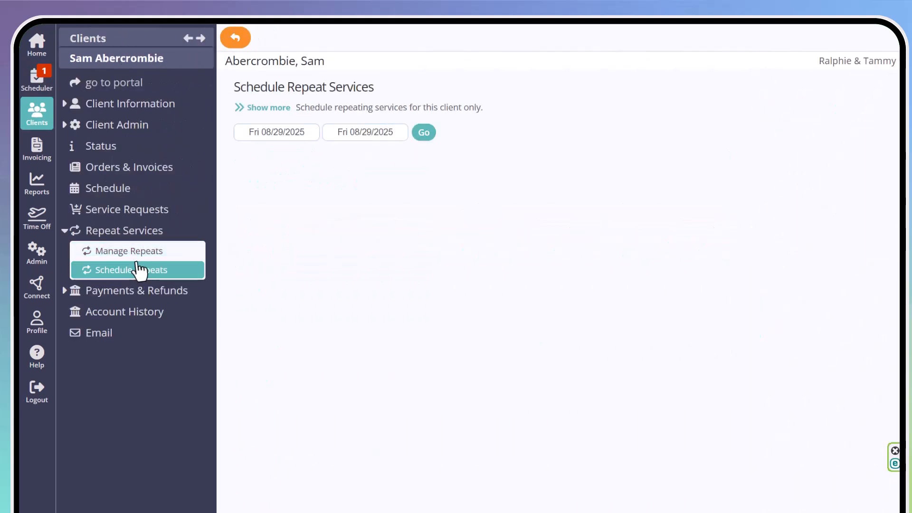
Step: In the client's repeat scheduling, set the date range from 10/01/2025 to 10/31/2025 and load the repeat services
click(302, 132)
click(383, 154)
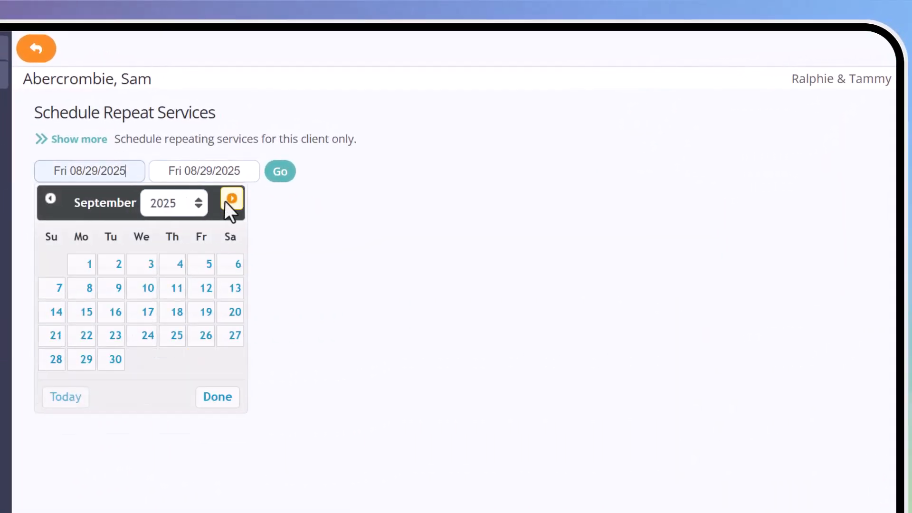
click(231, 199)
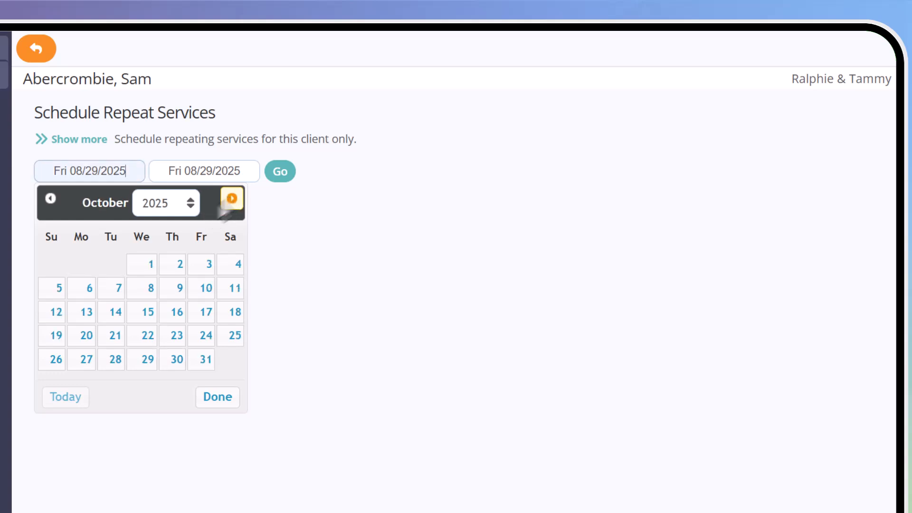
click(143, 265)
click(206, 171)
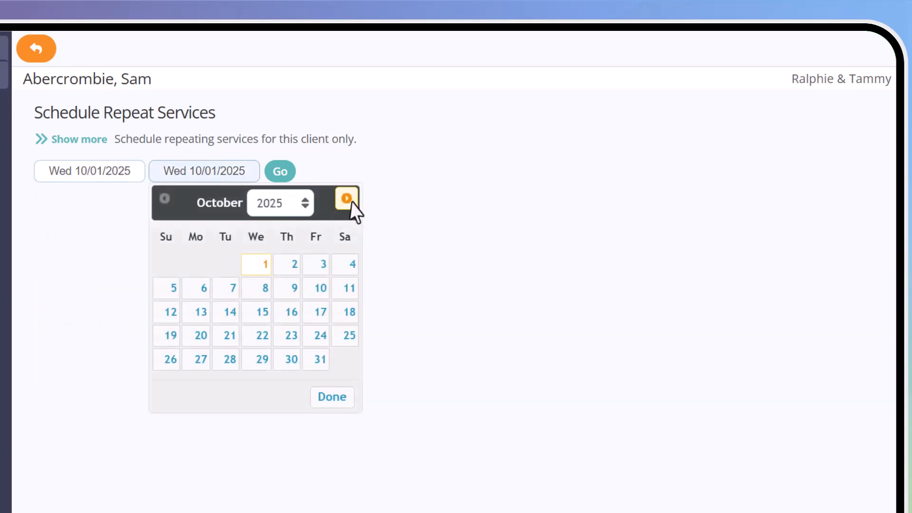
click(318, 364)
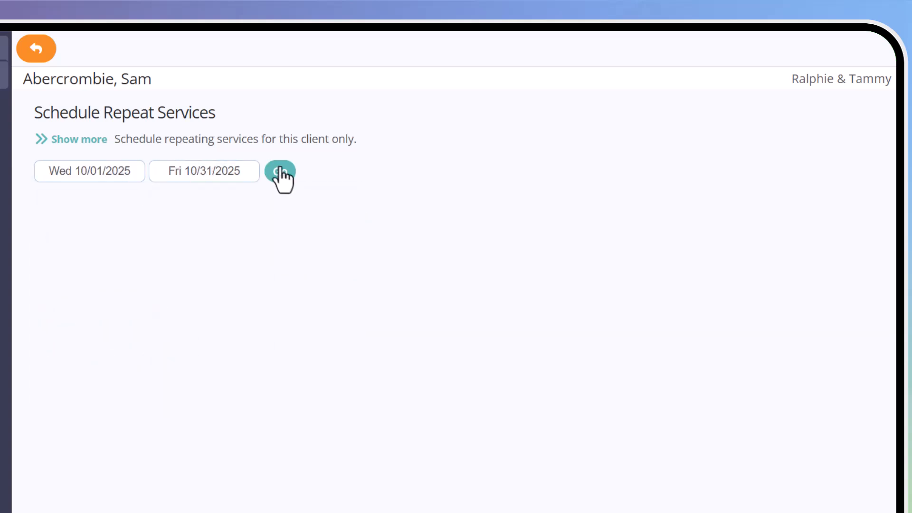
click(281, 171)
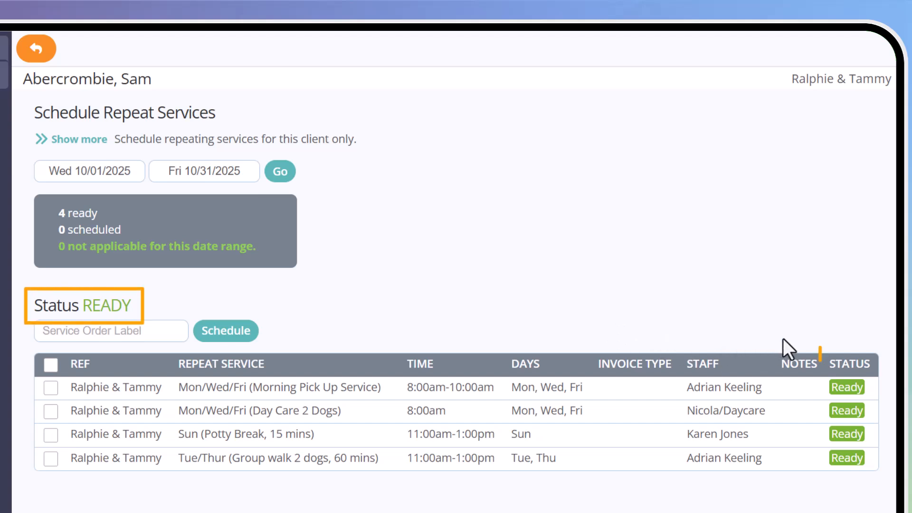
Step: Select all ready repeat services, label the service order Oct 2025 and schedule them
click(50, 365)
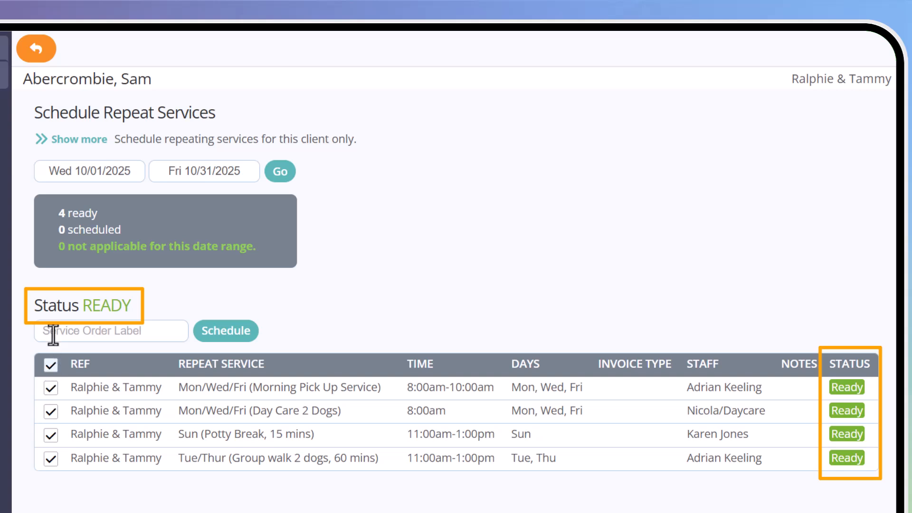
click(55, 333)
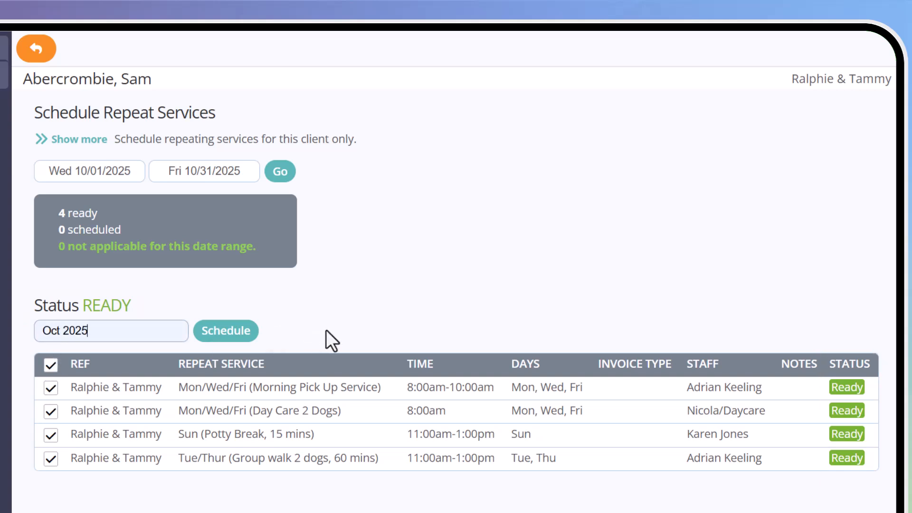
click(227, 331)
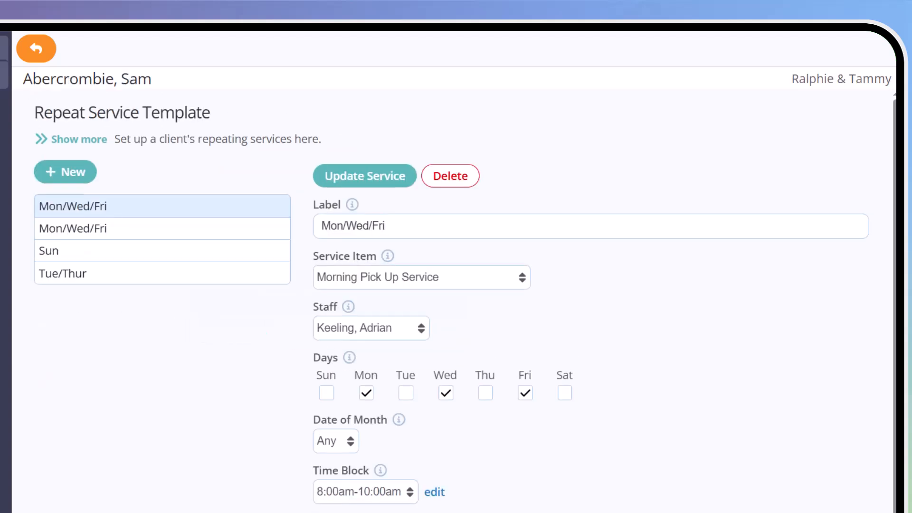
Step: Start a new repeat service template labelled Sat with the service item Private walk 2 dog, 60 mins
click(65, 172)
click(351, 226)
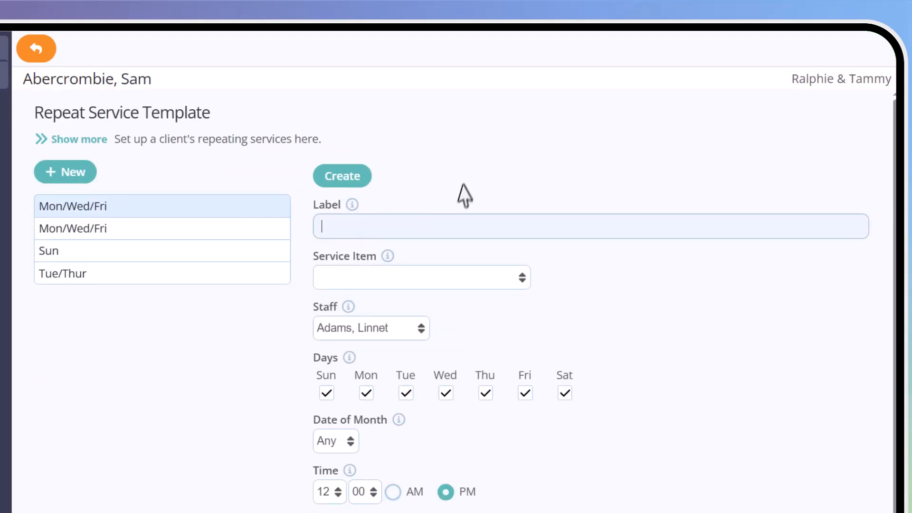
text(Sat)
click(429, 280)
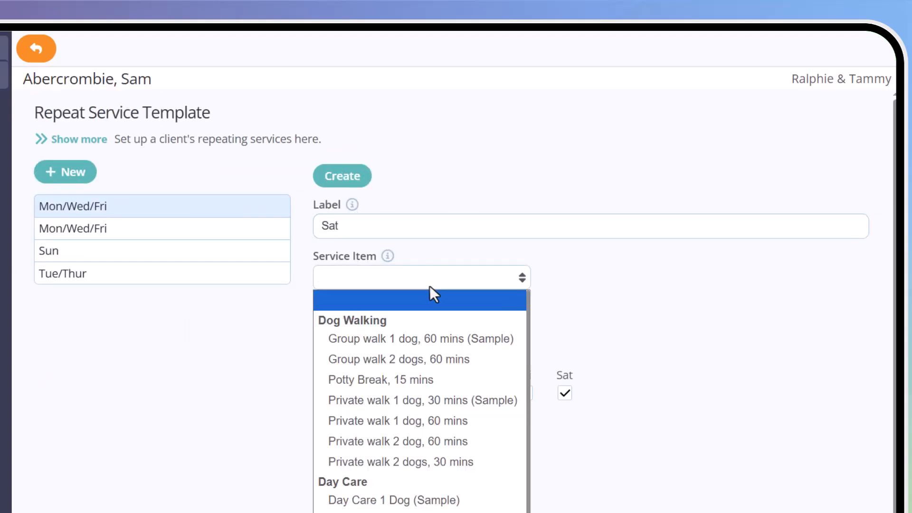
click(416, 441)
Step: Limit the Sat template's days to Saturday only and create the template
click(326, 393)
click(367, 393)
click(405, 392)
click(445, 393)
click(485, 393)
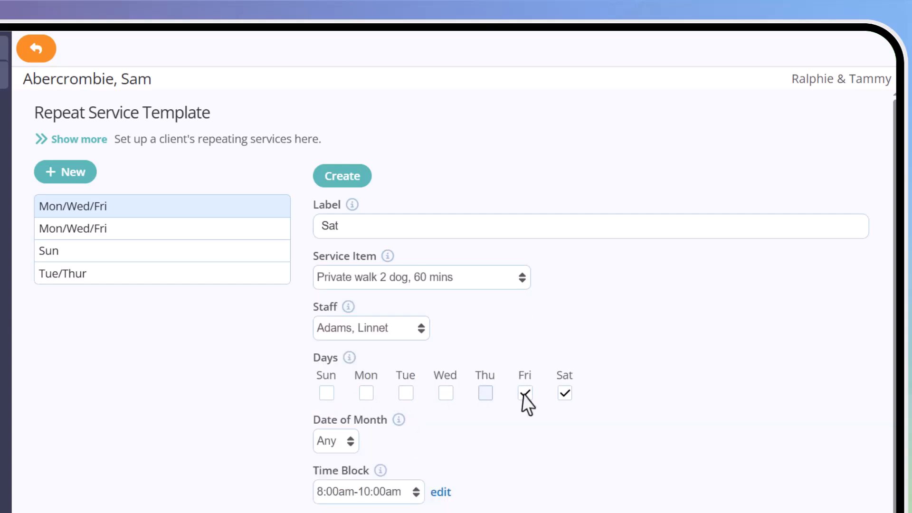
click(525, 393)
click(334, 172)
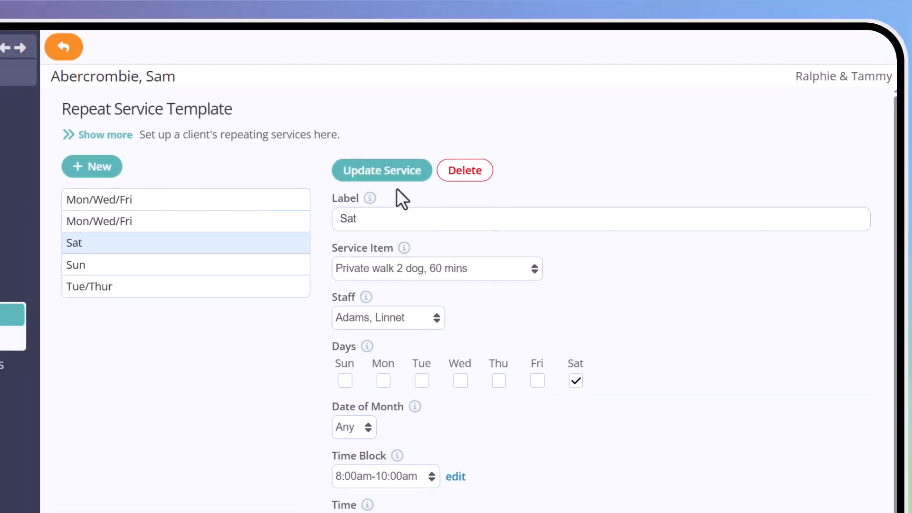
Step: Go to scheduling the client's repeats and set the date range from 09/01/2025 to 09/30/2025
click(112, 292)
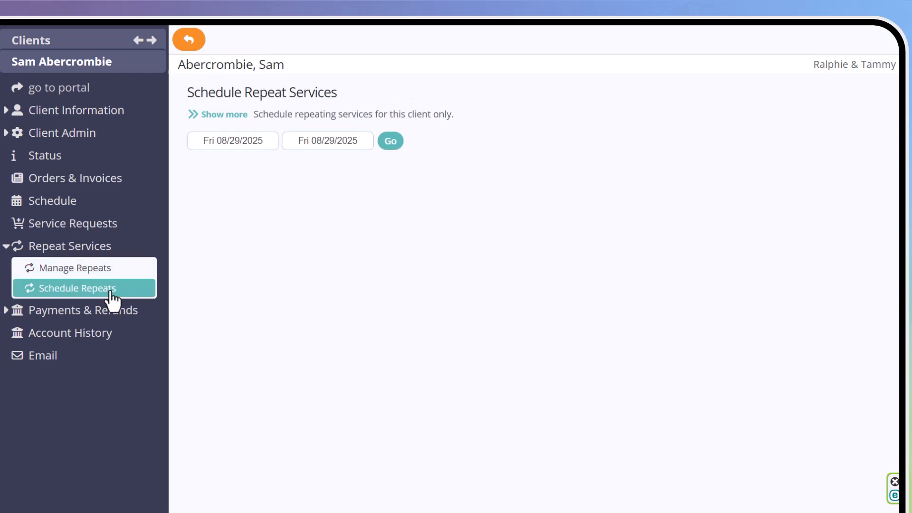
click(244, 139)
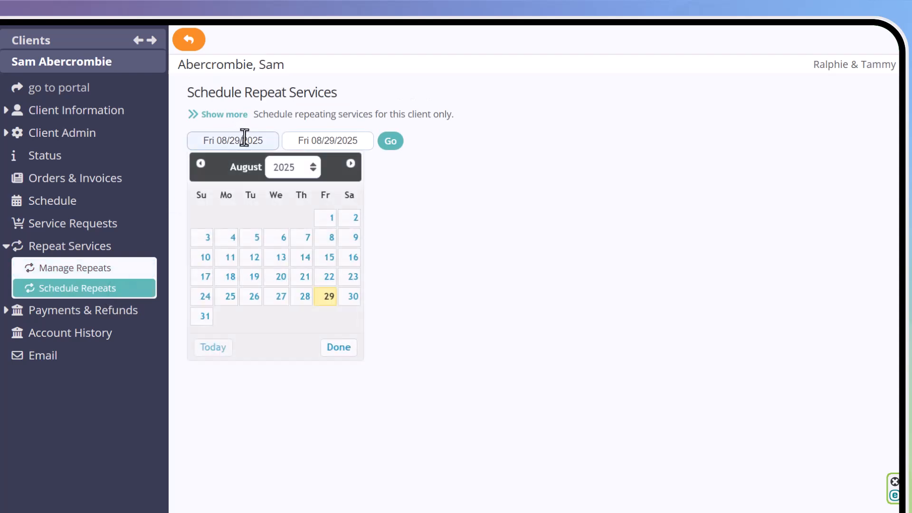
click(350, 164)
click(230, 219)
click(317, 140)
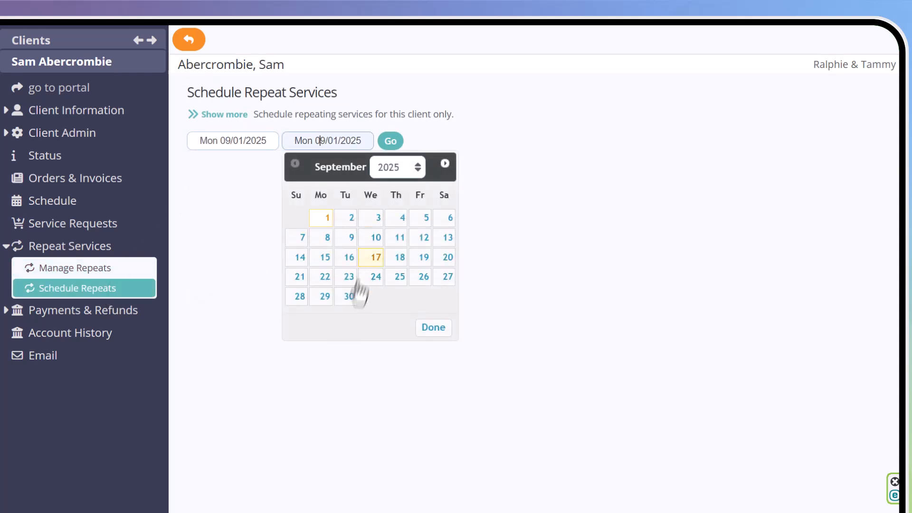
click(351, 295)
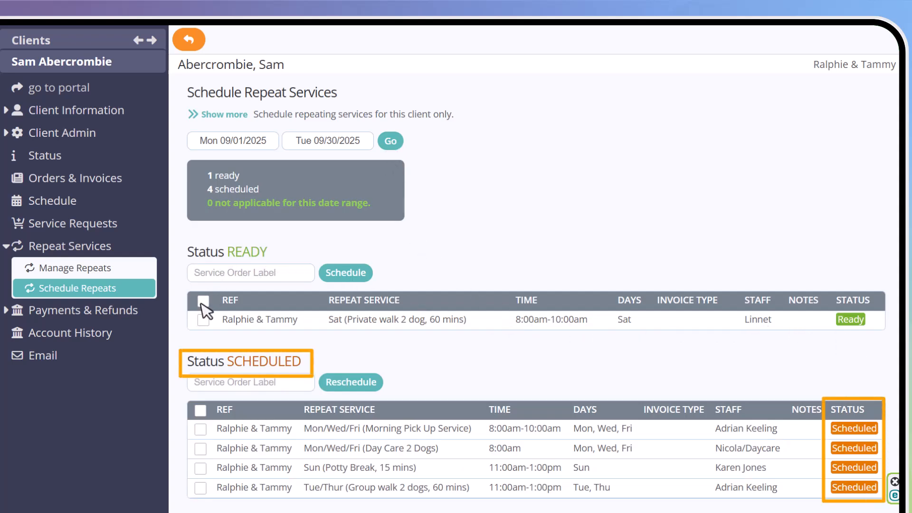
Step: Schedule the ready Sat private walk repeat service on the service order labelled Sept 2025
click(210, 273)
text(Sept 2025)
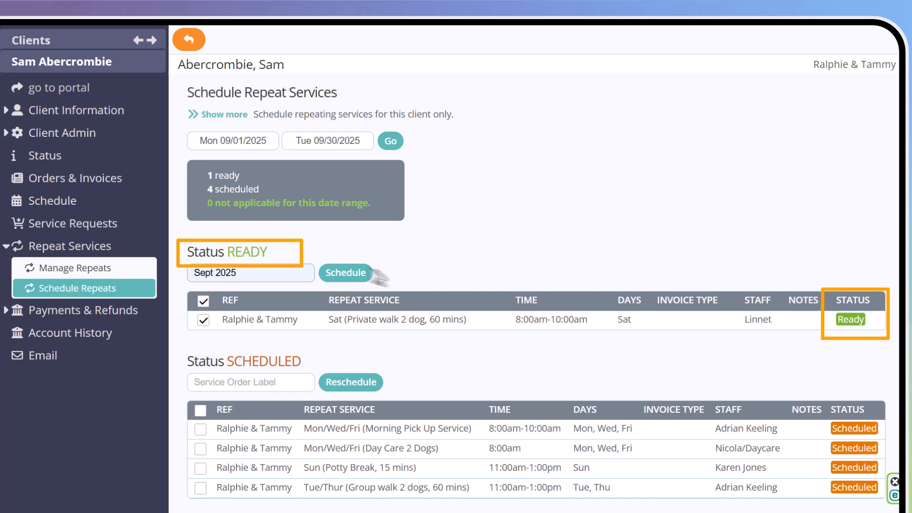
click(355, 272)
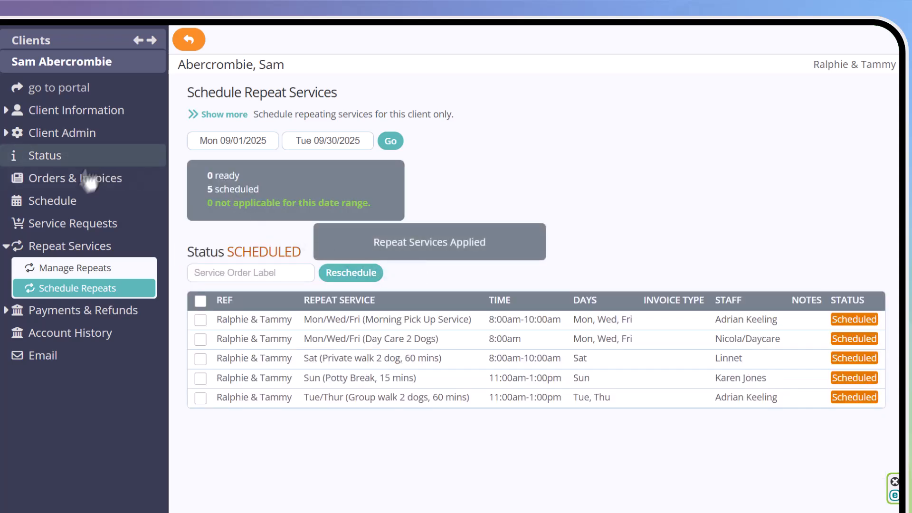
Step: Review the client's September 2025 schedule for the newly added Saturday walks
click(52, 201)
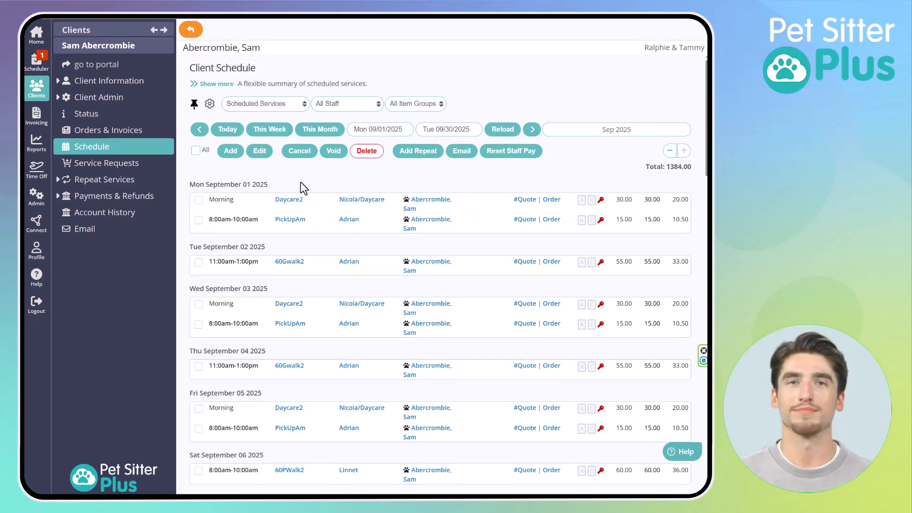
scroll(300, 182, down, 2)
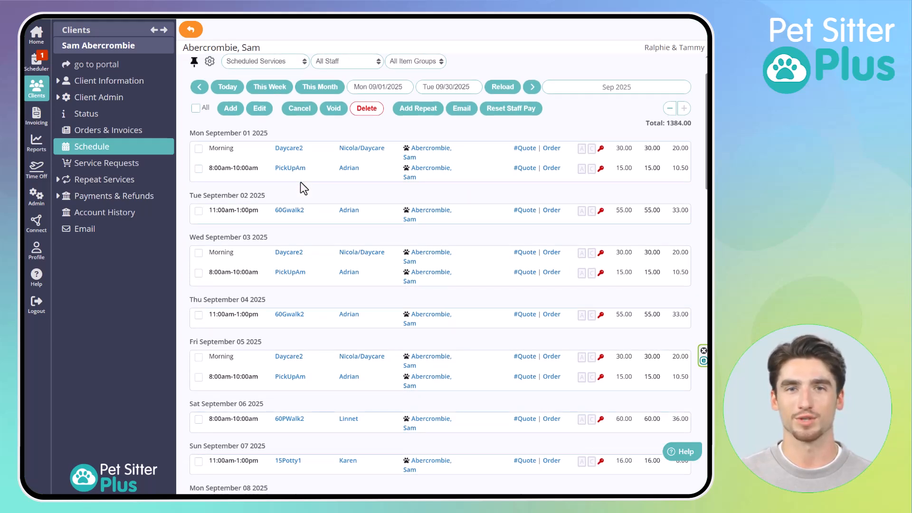
scroll(300, 183, down, 2)
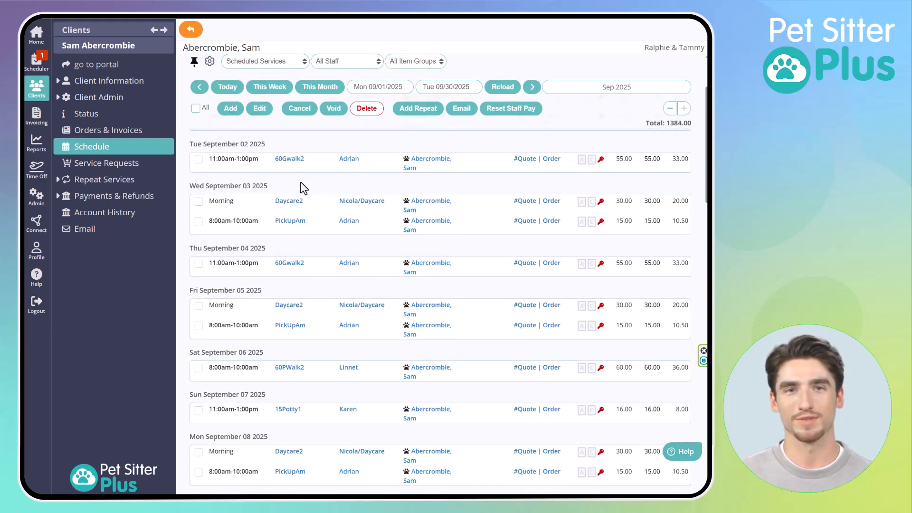
scroll(300, 183, down, 2)
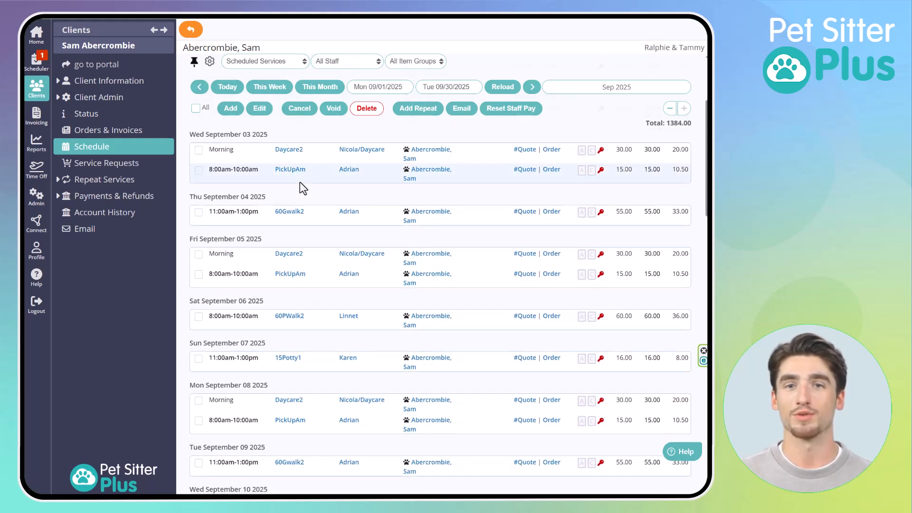
scroll(299, 182, down, 2)
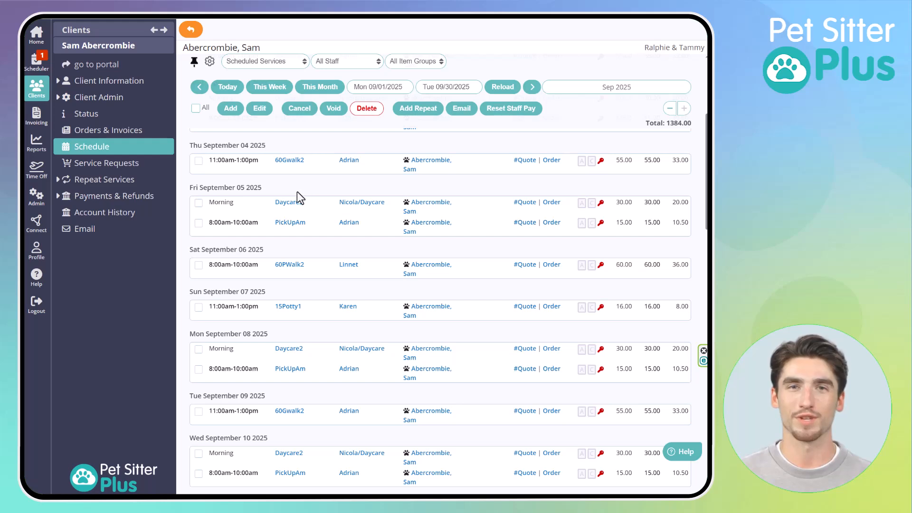
scroll(298, 191, down, 2)
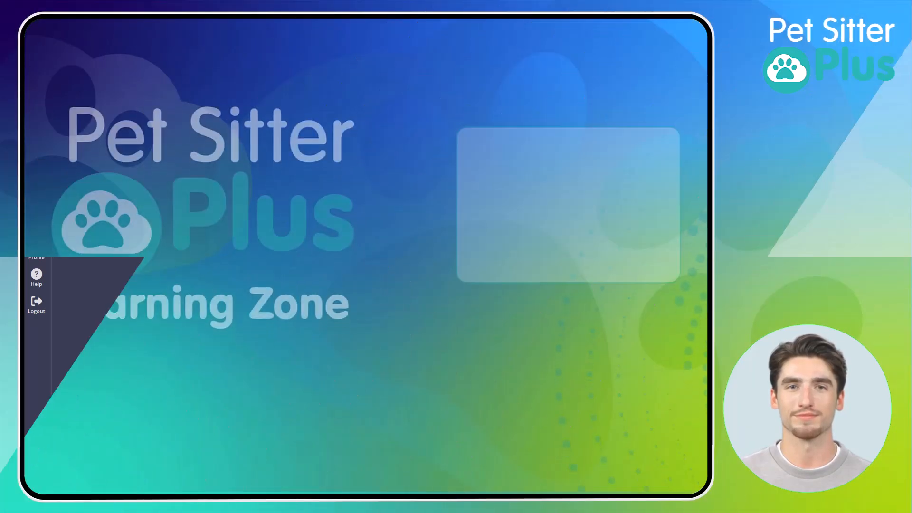